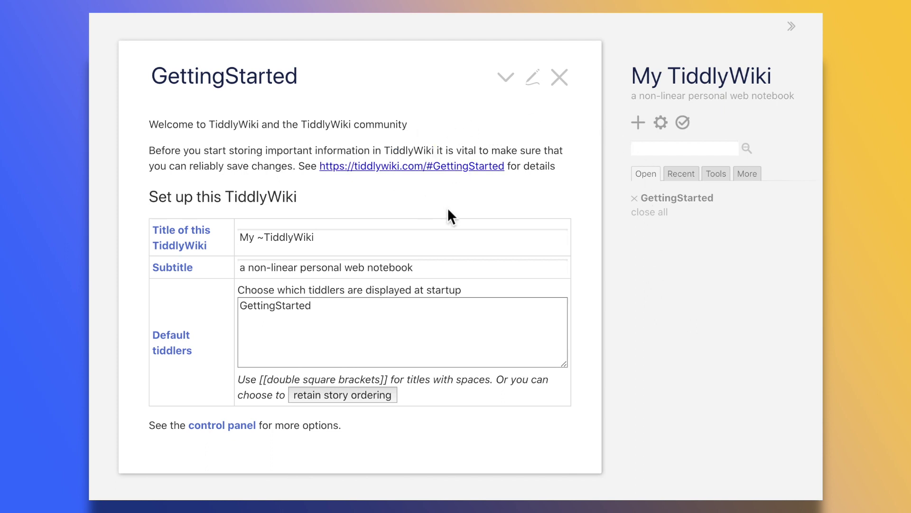
Set the wiki's title to "trms wiki" and its subtitle to "Hi!".
{"action": "left_click_drag", "start_coordinate": [348, 235], "coordinate": [231, 237]}
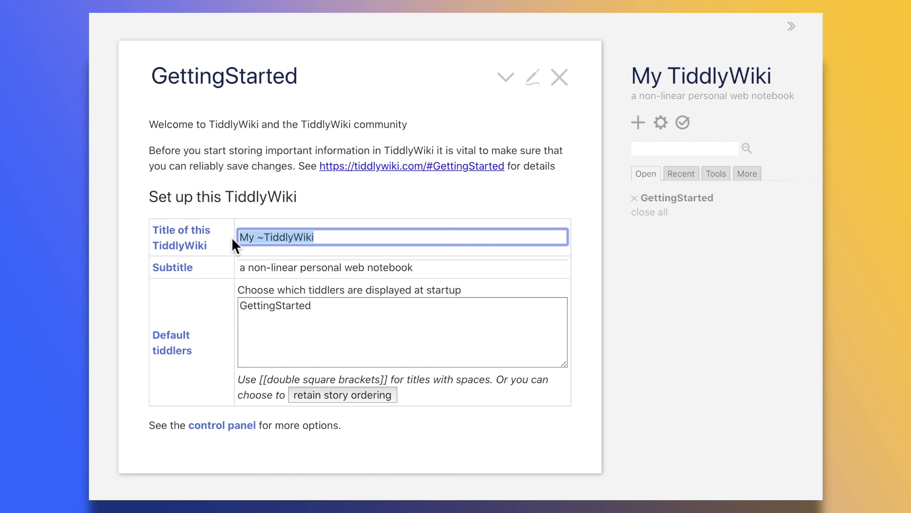
{"action": "type", "text": "trms wiki"}
{"action": "key", "text": "Tab"}
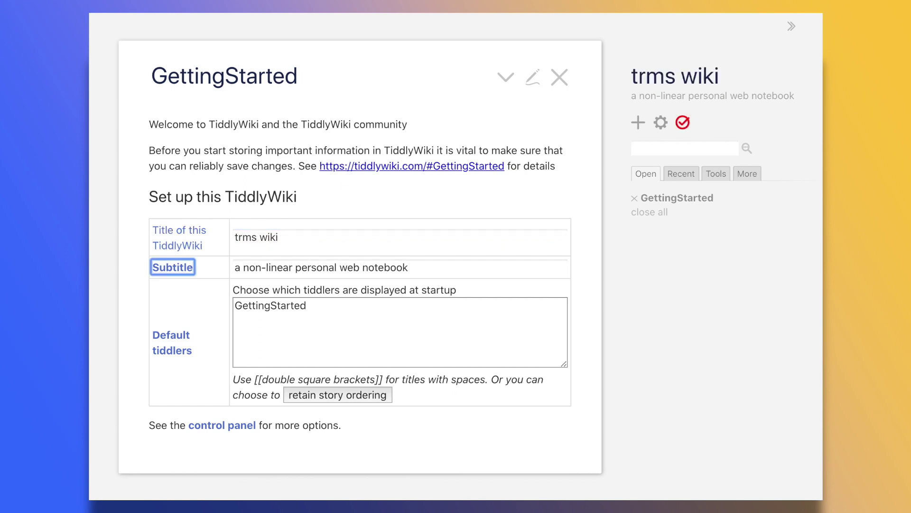
{"action": "key", "text": "Tab"}
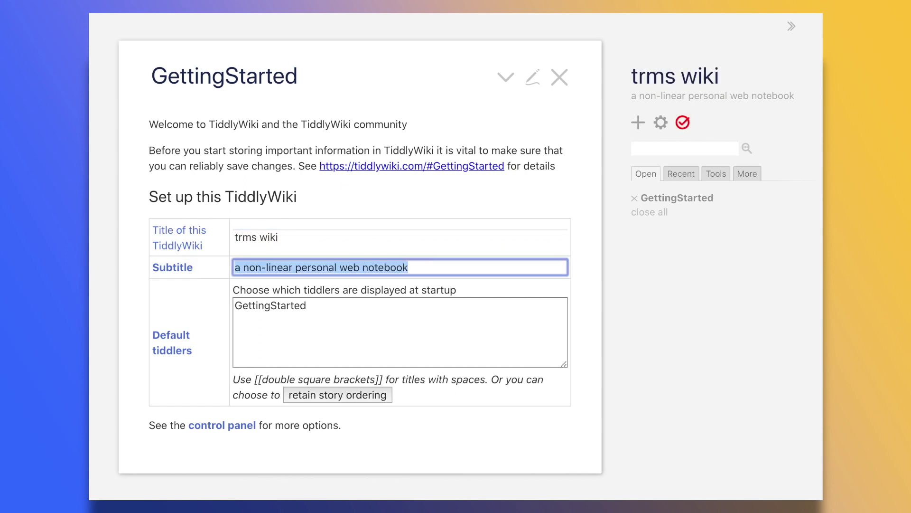
{"action": "type", "text": "Hi!"}
Replace the default tiddlers displayed at startup with "Index" and save the wiki.
{"action": "key", "text": "Tab"}
{"action": "key", "text": "Tab"}
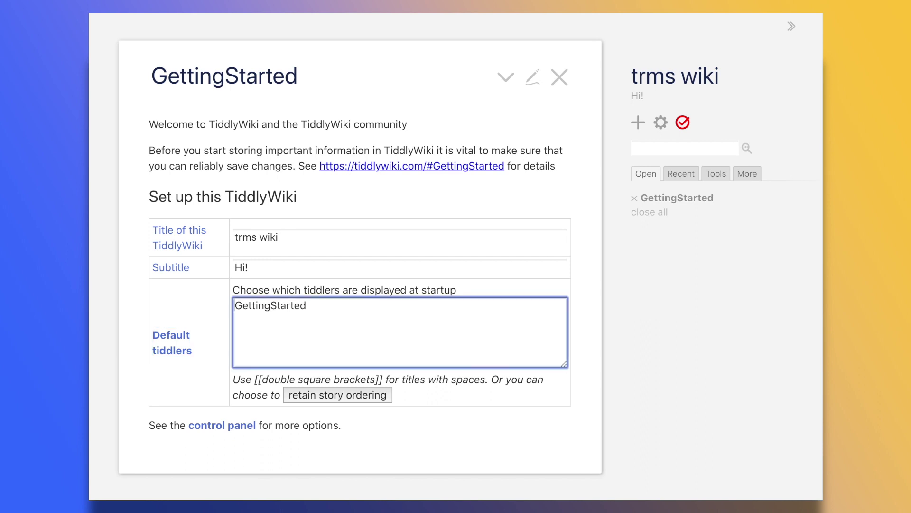
{"action": "key", "text": "ctrl+a"}
{"action": "type", "text": "Index"}
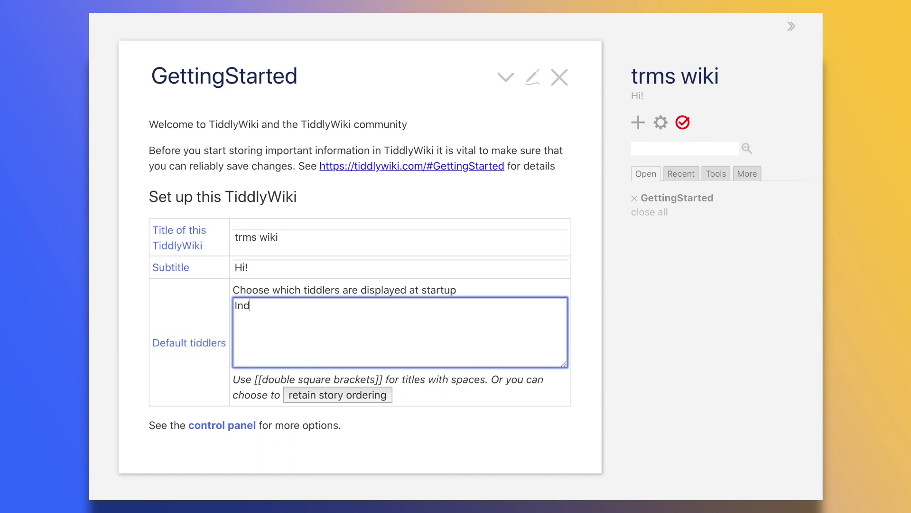
{"action": "left_click", "coordinate": [258, 264]}
{"action": "left_click", "coordinate": [614, 283]}
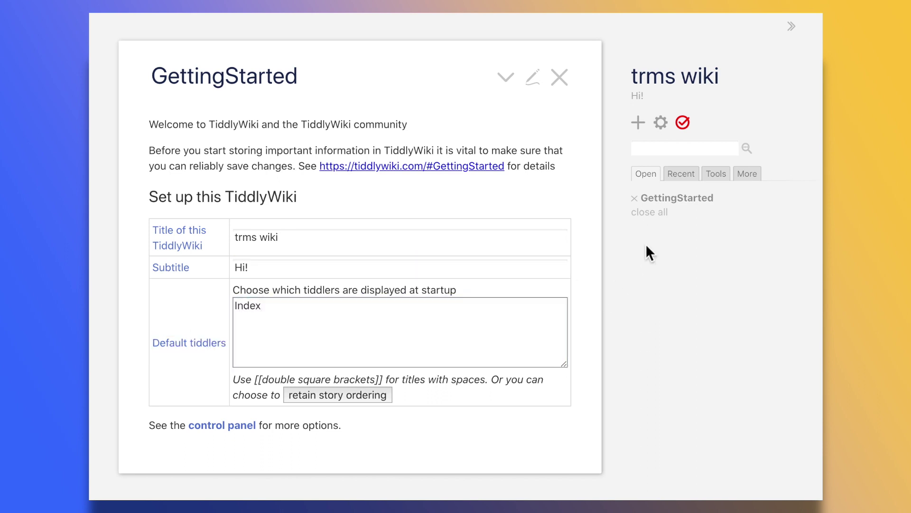
{"action": "left_click", "coordinate": [688, 129]}
Create a new tiddler titled "Index" with the text "Home page of trms wiki.".
{"action": "left_click", "coordinate": [640, 124]}
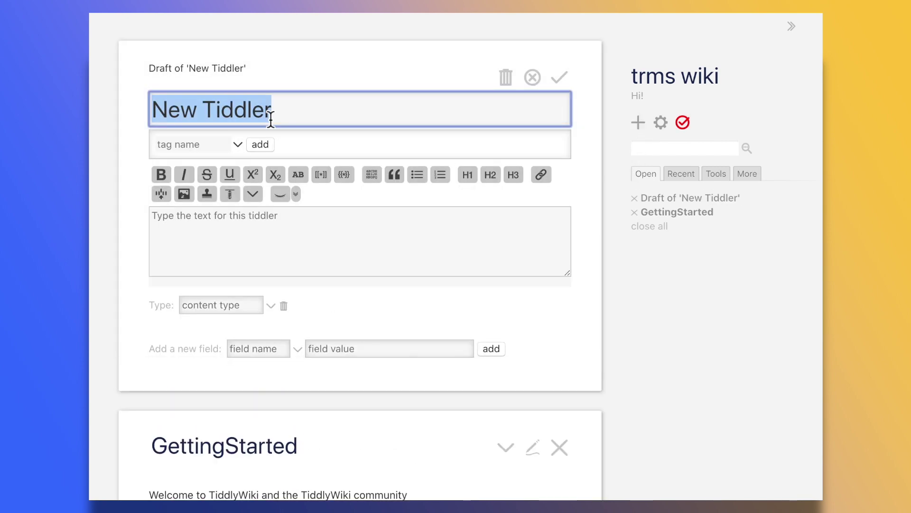
{"action": "type", "text": "Index"}
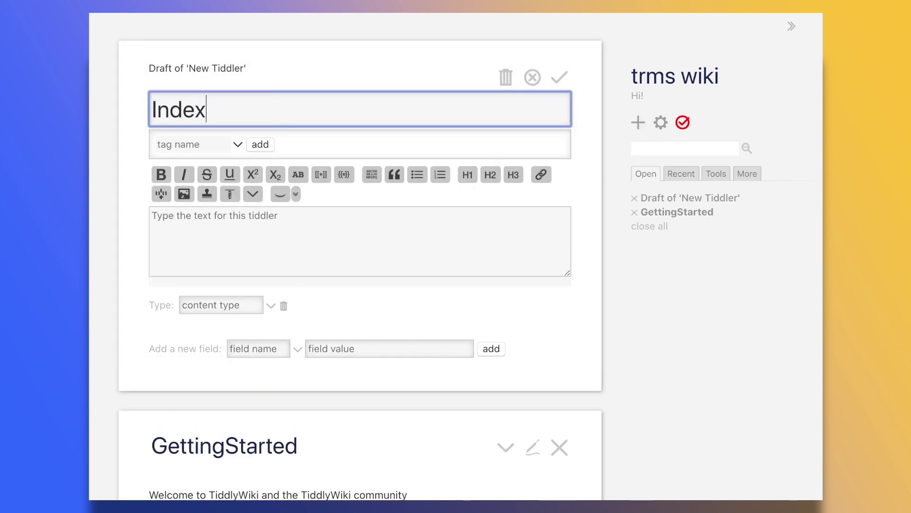
{"action": "left_click", "coordinate": [220, 232]}
{"action": "type", "text": "Home page of trms wiki."}
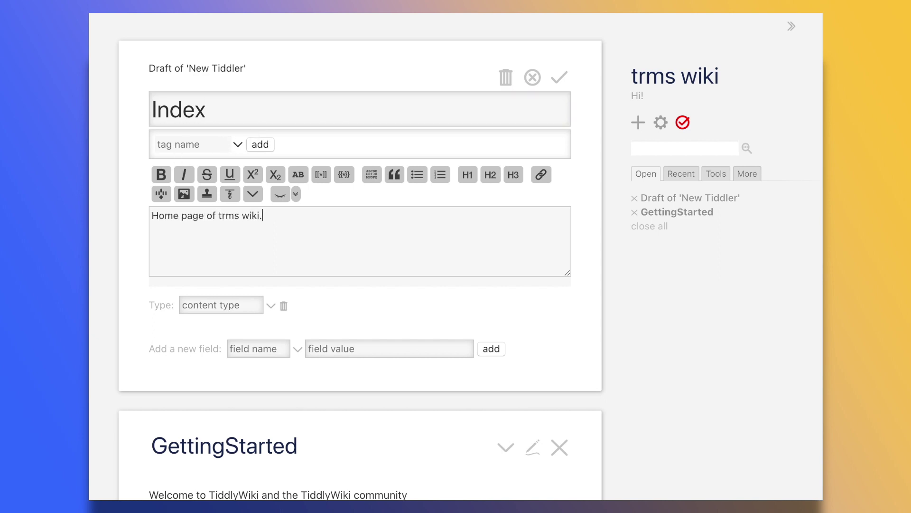
Add the line "Links: [[Pareto Principle]]" below a blank line in the Index draft and confirm the tiddler.
{"action": "key", "text": "Return"}
{"action": "key", "text": "Return"}
{"action": "type", "text": "Links: [[Pareto Principle]]"}
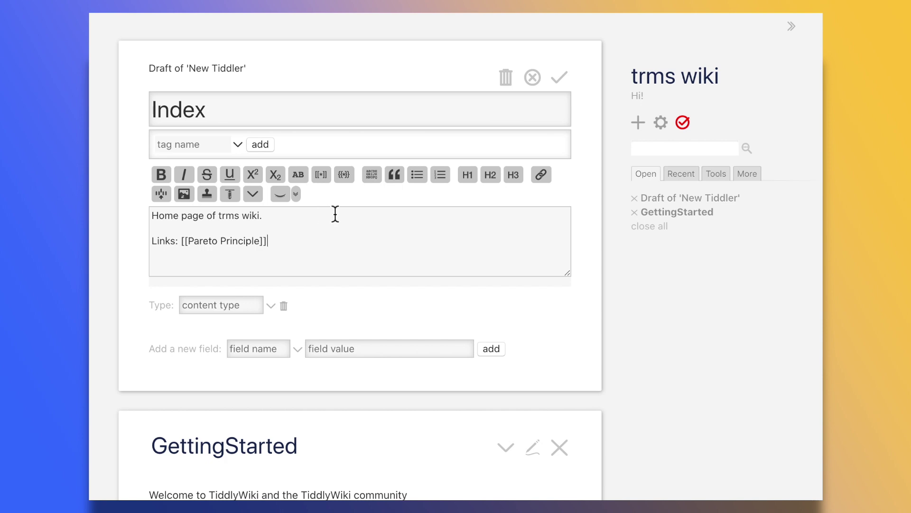
{"action": "left_click", "coordinate": [559, 83]}
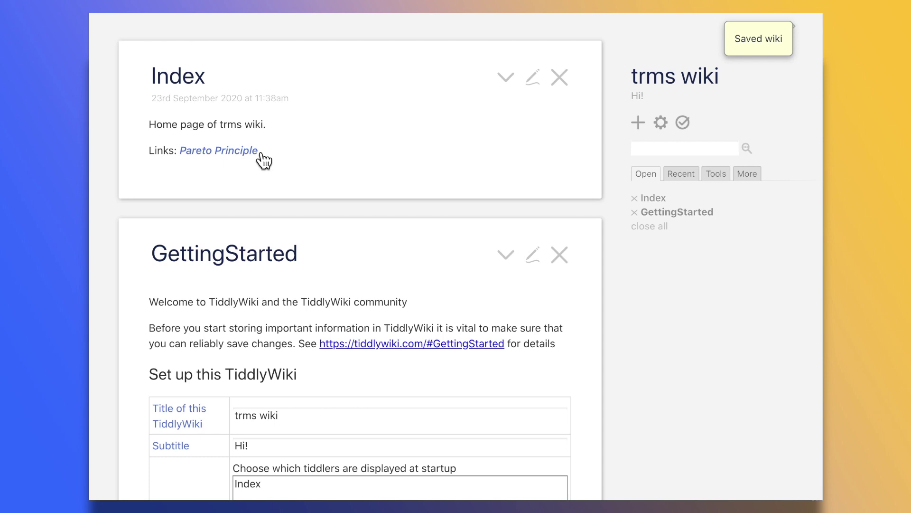
Reopen the Index tiddler for editing to examine its link markup, and confirm it without edits.
{"action": "left_click", "coordinate": [534, 80]}
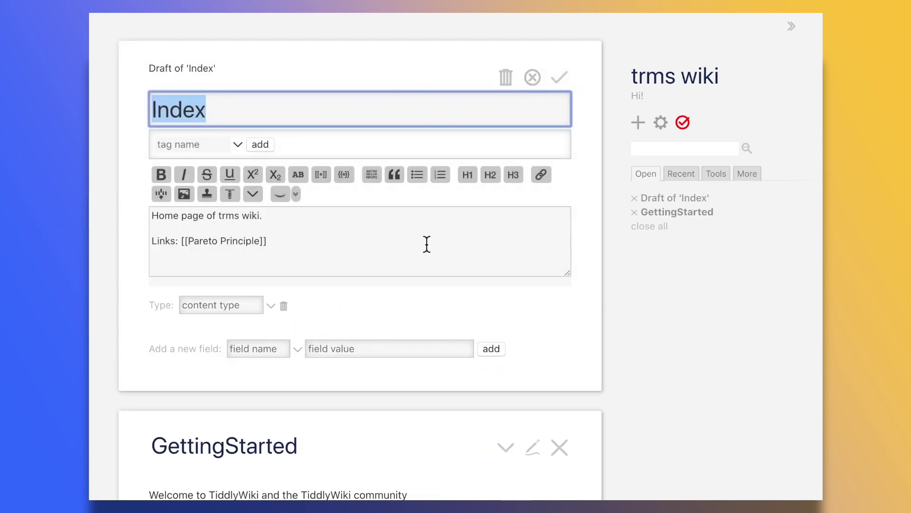
{"action": "left_click", "coordinate": [561, 78]}
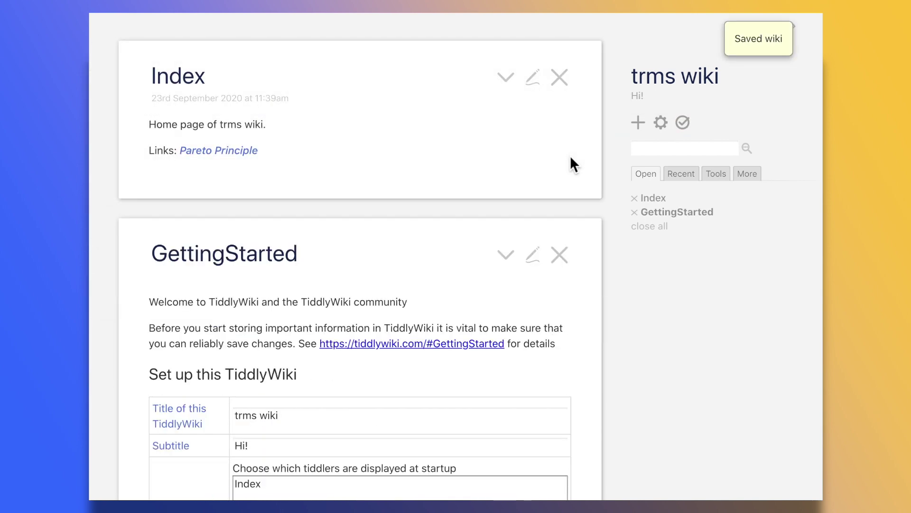
Create a tiddler titled "Pareto Principle" reading "Italian statistician Pareto found out that 80% of the land in Italy was owned by 20% of the population.".
{"action": "left_click", "coordinate": [641, 132]}
{"action": "type", "text": "Pareto Principle"}
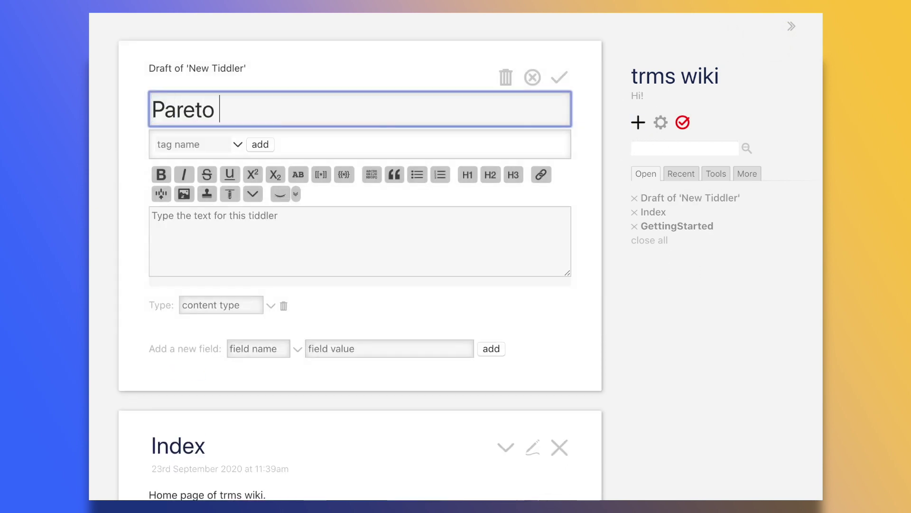
{"action": "left_click", "coordinate": [271, 240]}
{"action": "type", "text": "Italian statistician Pareto "}
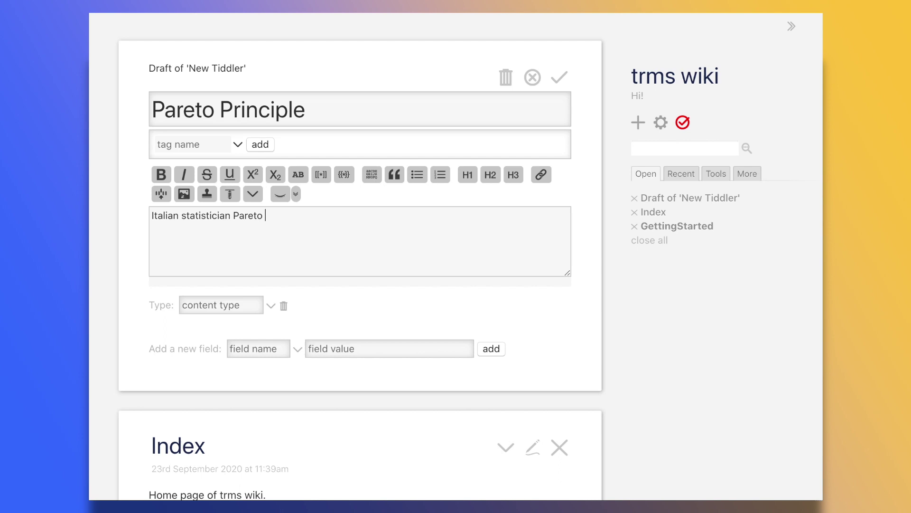
{"action": "type", "text": "found out that 80% of the land in Italy was owned by 20% of the population."}
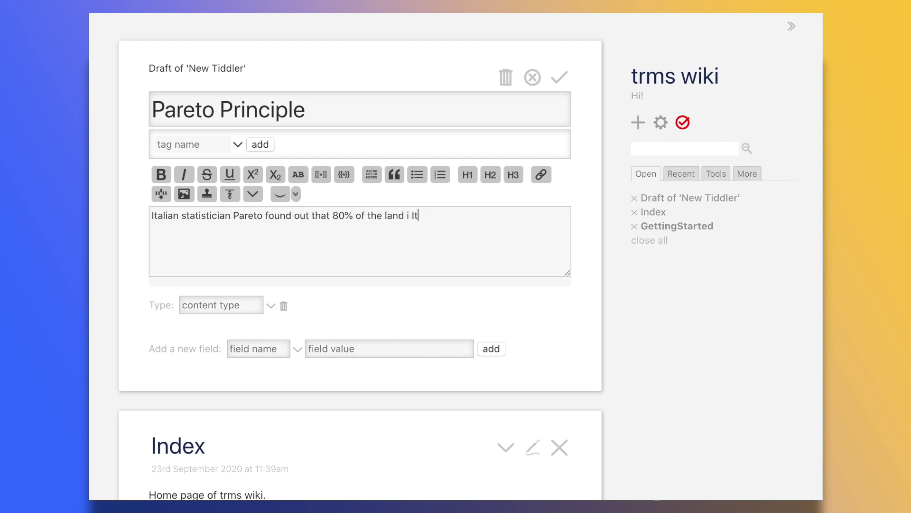
{"action": "left_click", "coordinate": [564, 91]}
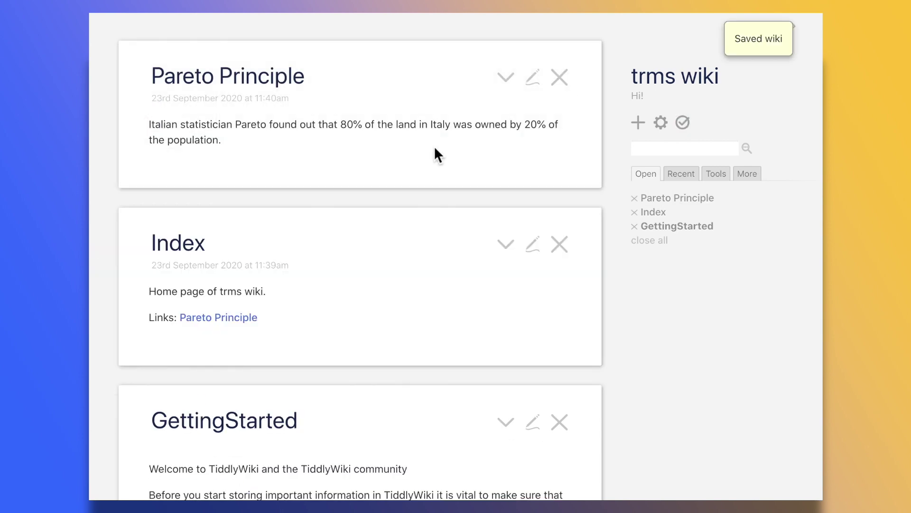
Transclude the Pareto Principle tiddler at the end of Index with "{{Pareto Principle}}" and confirm the edit.
{"action": "left_click", "coordinate": [533, 246]}
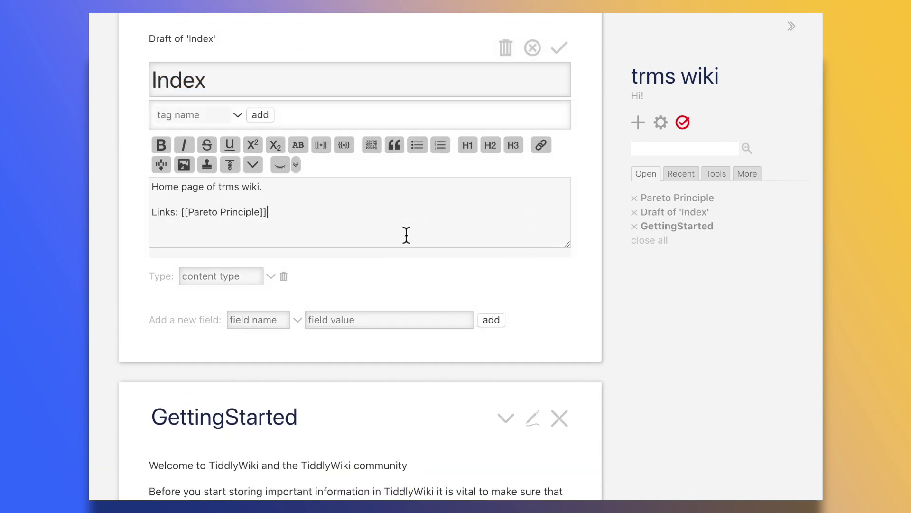
{"action": "key", "text": "Return"}
{"action": "key", "text": "Return"}
{"action": "type", "text": "{{Pareto Principle}}"}
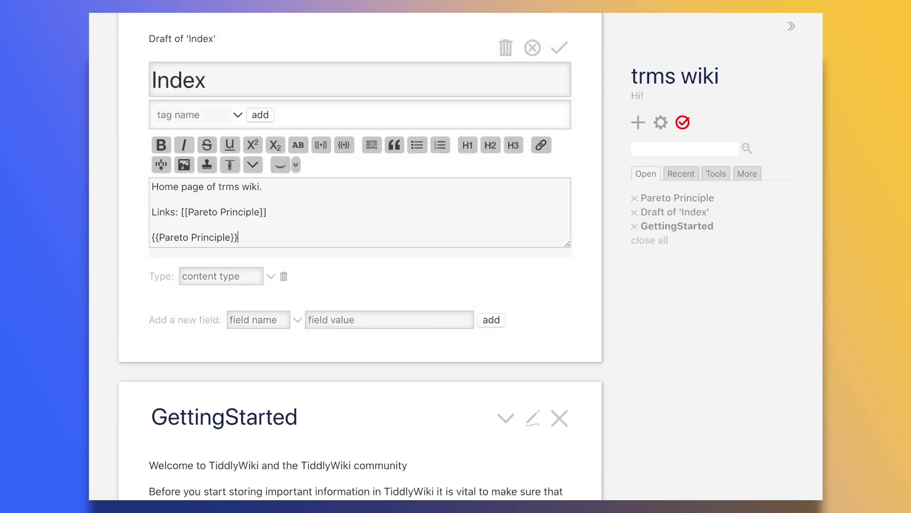
{"action": "left_click", "coordinate": [569, 50]}
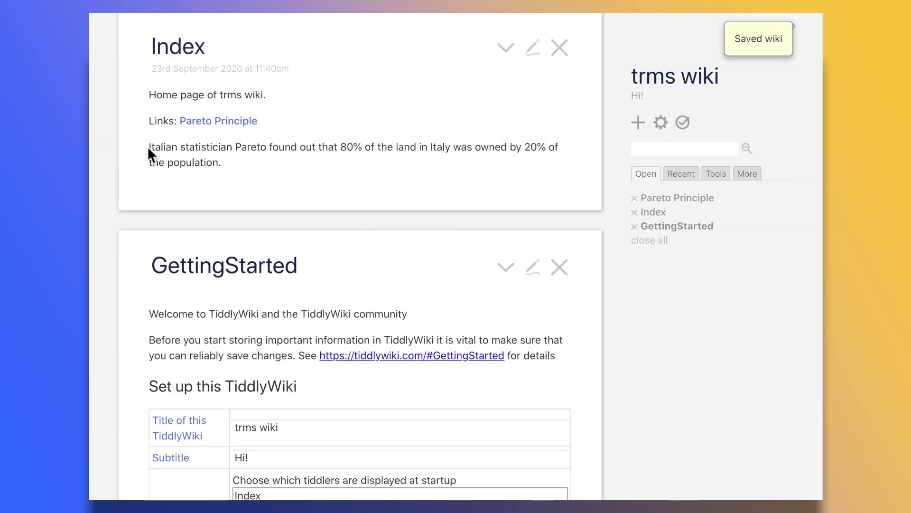
{"action": "left_click_drag", "start_coordinate": [147, 146], "coordinate": [242, 160]}
{"action": "left_click", "coordinate": [289, 167]}
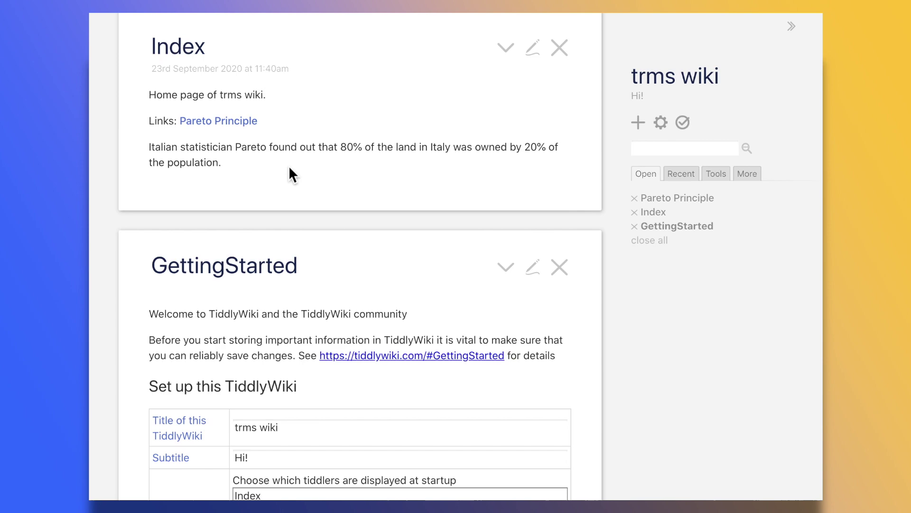
Append "Interesting fact." to the Pareto Principle tiddler, confirm it, and check the transcluded text in Index.
{"action": "scroll", "coordinate": [289, 168], "scroll_direction": "up", "scroll_amount": 4}
{"action": "left_click", "coordinate": [532, 76]}
{"action": "left_click", "coordinate": [332, 242]}
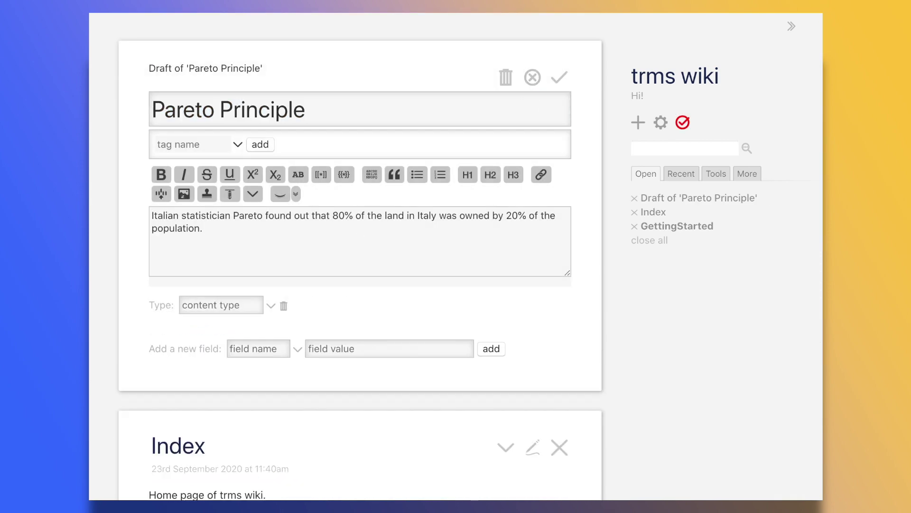
{"action": "type", "text": "Interesting fact."}
{"action": "left_click", "coordinate": [558, 79]}
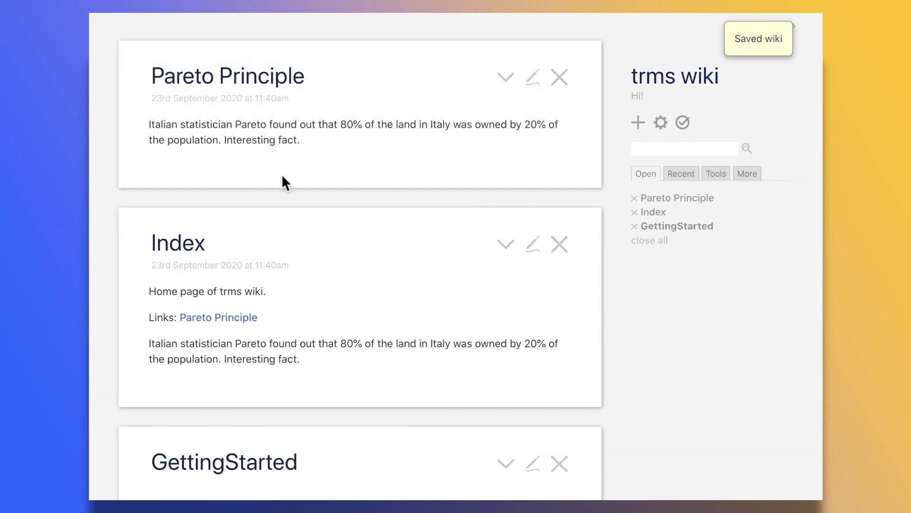
{"action": "scroll", "coordinate": [281, 174], "scroll_direction": "down", "scroll_amount": 4}
{"action": "left_click_drag", "start_coordinate": [226, 192], "coordinate": [311, 190]}
{"action": "left_click", "coordinate": [311, 189]}
{"action": "scroll", "coordinate": [280, 151], "scroll_direction": "up", "scroll_amount": 4}
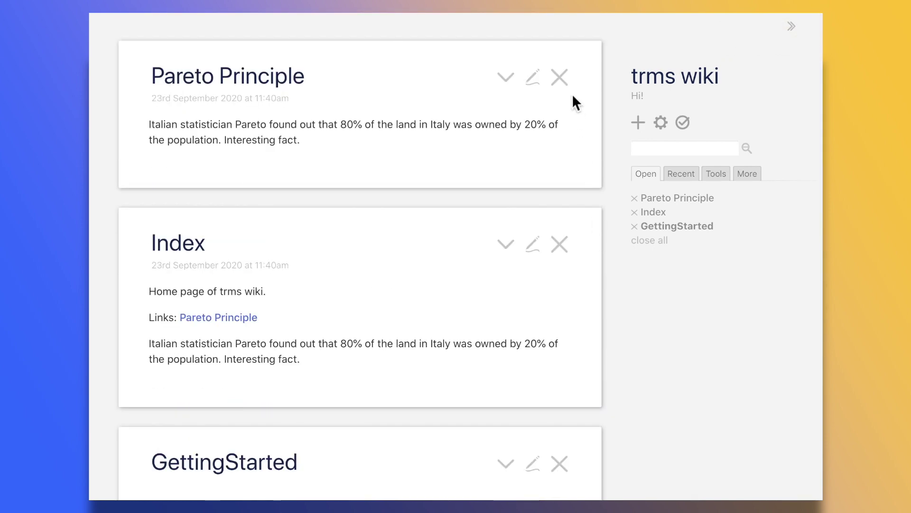
Close the Pareto Principle tiddler.
{"action": "left_click", "coordinate": [565, 81]}
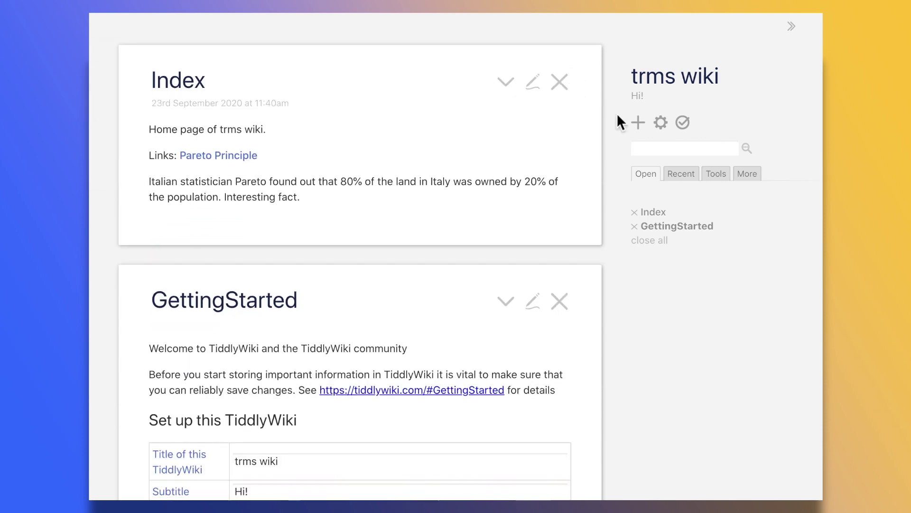
{"action": "left_click", "coordinate": [668, 148]}
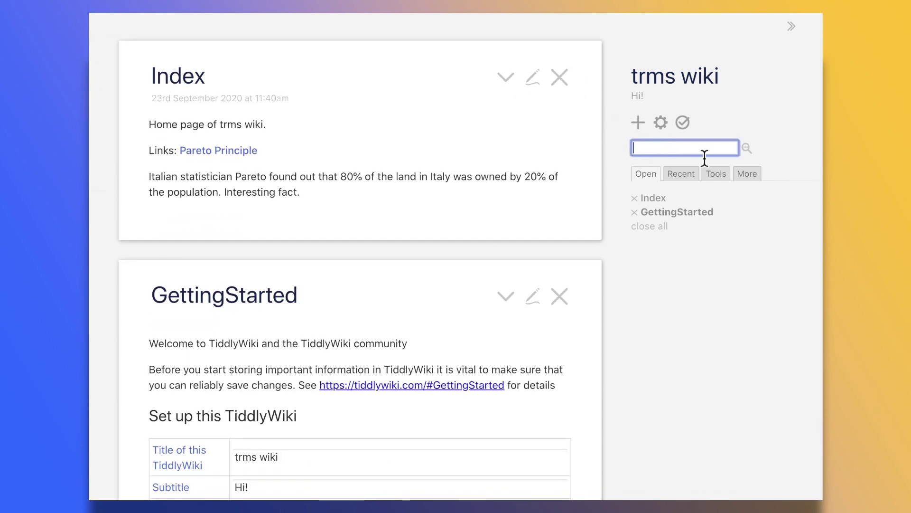
{"action": "left_click", "coordinate": [696, 278]}
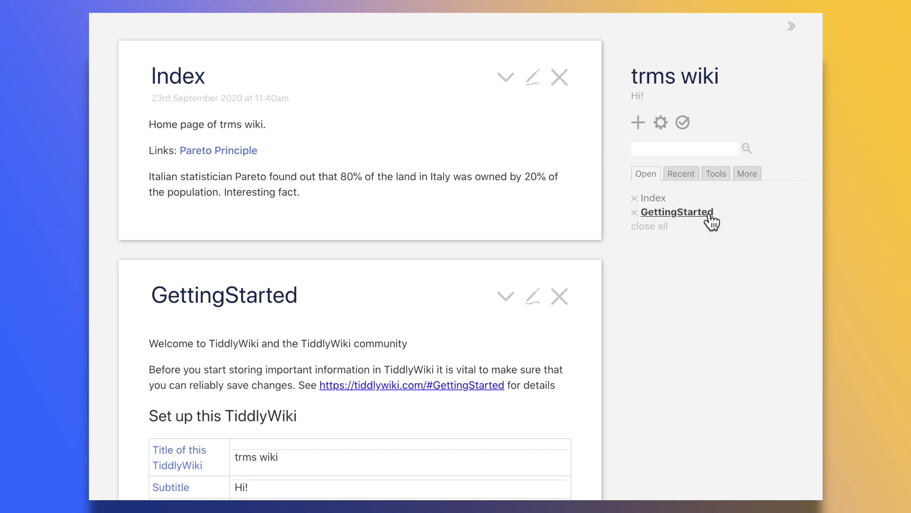
Create a new journal tiddler from the wiki's tools and delete its draft.
{"action": "left_click", "coordinate": [717, 174]}
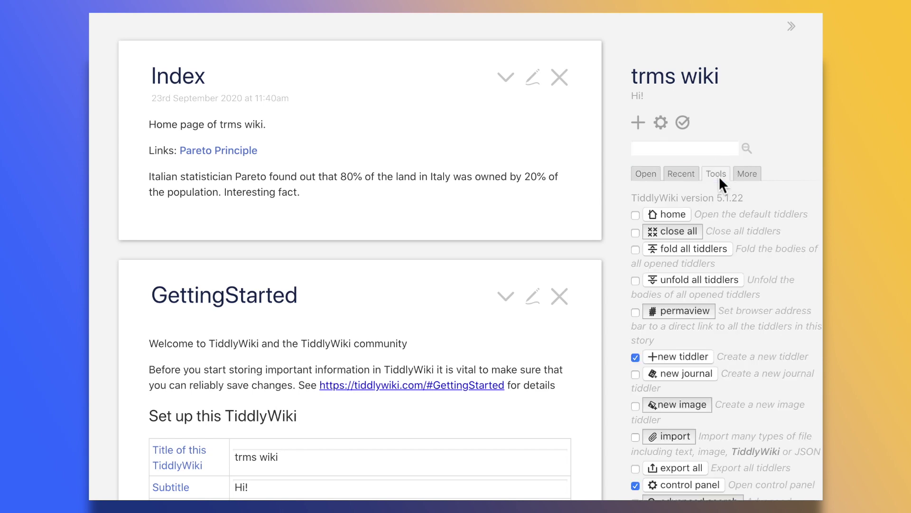
{"action": "scroll", "coordinate": [736, 188], "scroll_direction": "down", "scroll_amount": 4}
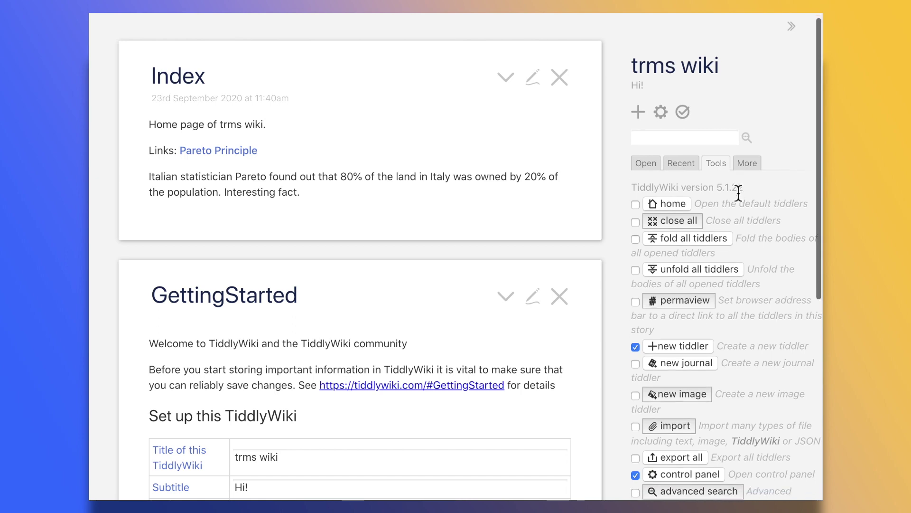
{"action": "scroll", "coordinate": [748, 210], "scroll_direction": "down", "scroll_amount": 2}
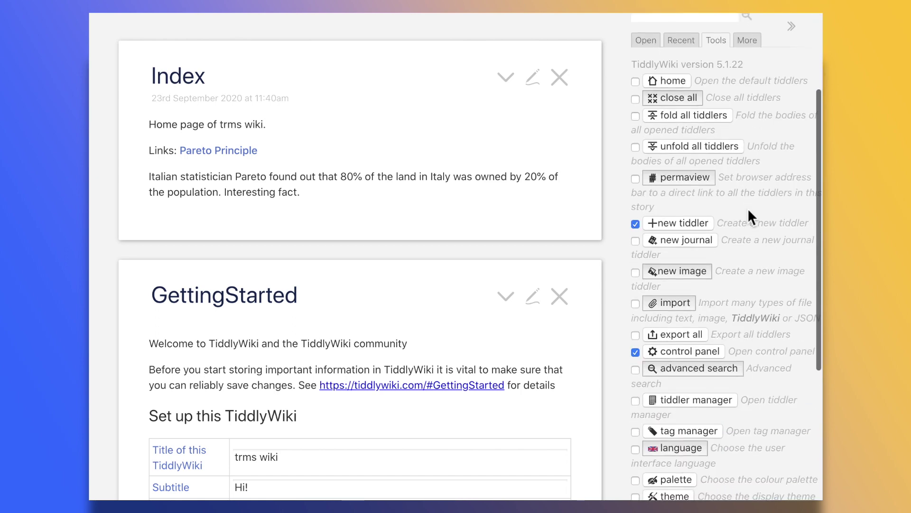
{"action": "left_click", "coordinate": [693, 239]}
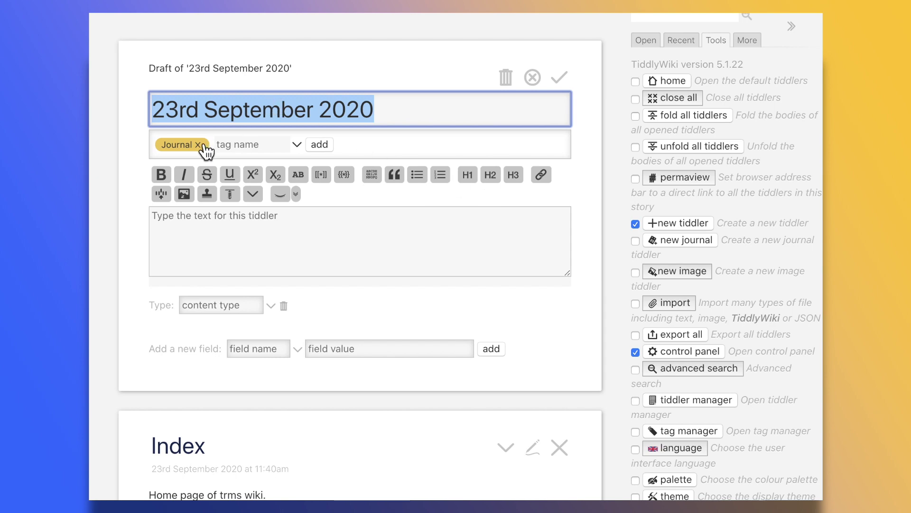
{"action": "left_click", "coordinate": [507, 78]}
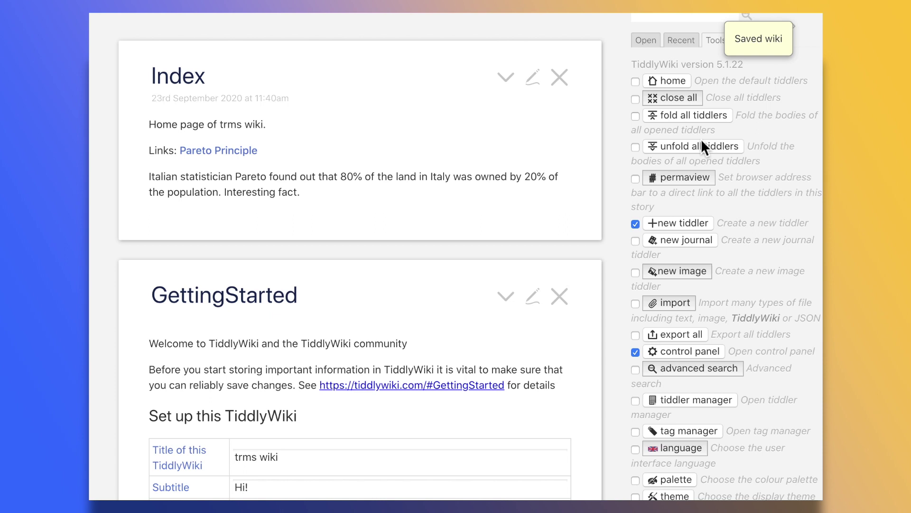
{"action": "scroll", "coordinate": [701, 138], "scroll_direction": "up", "scroll_amount": 3}
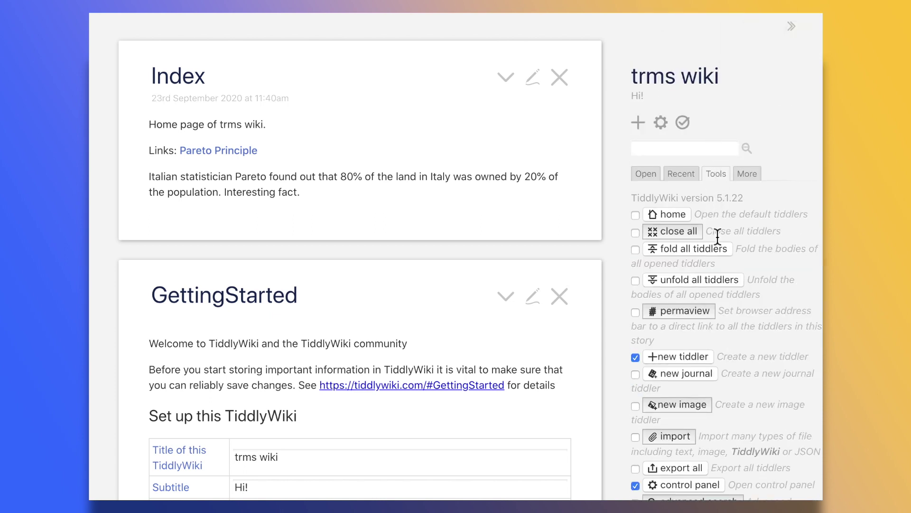
{"action": "left_click_drag", "start_coordinate": [797, 232], "coordinate": [714, 231]}
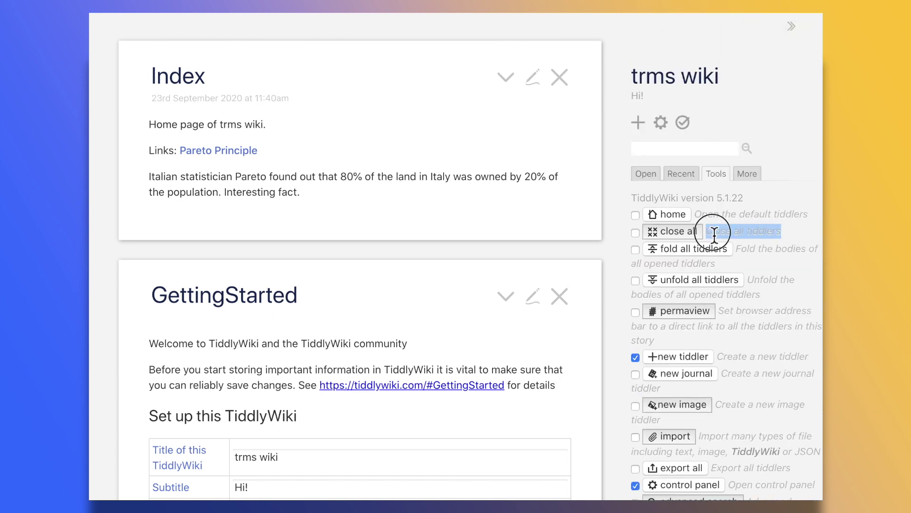
{"action": "left_click", "coordinate": [712, 232]}
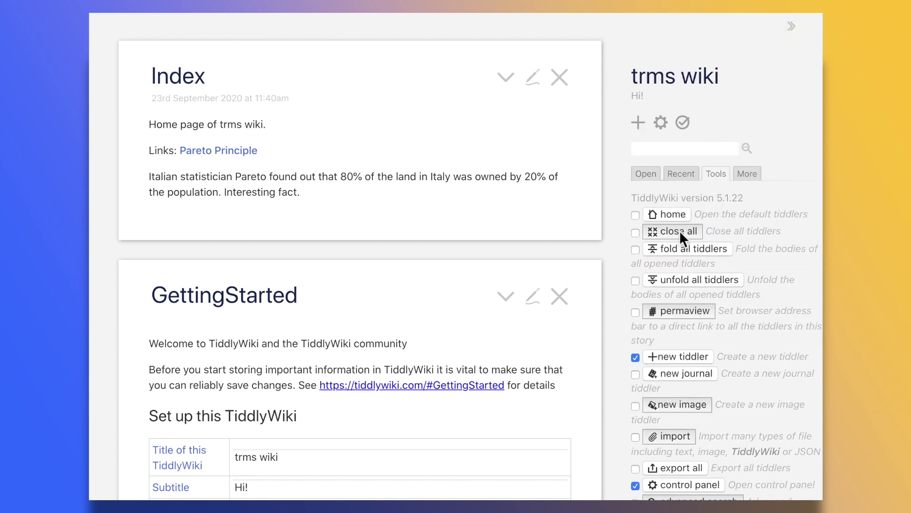
Enable the close all shortcut among the wiki's page controls and delete the draft image tiddler with the freehand drawing.
{"action": "left_click", "coordinate": [635, 233]}
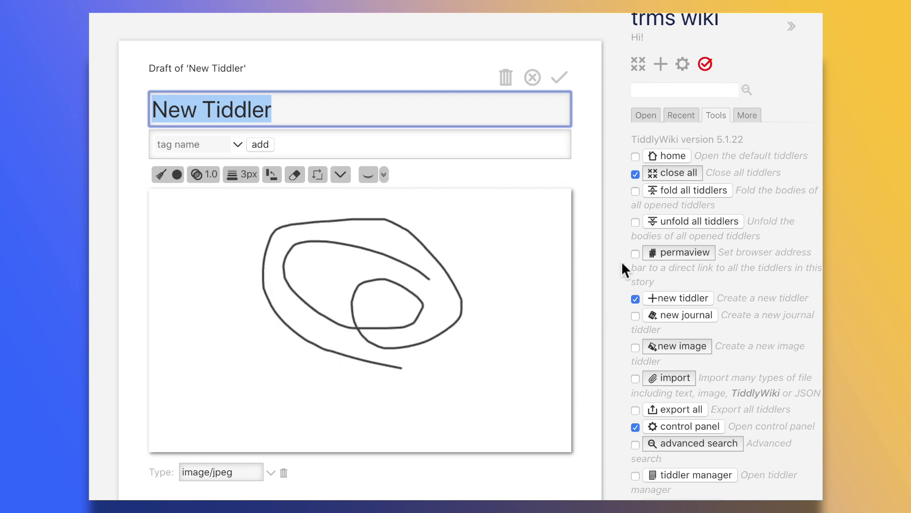
{"action": "left_click", "coordinate": [506, 77]}
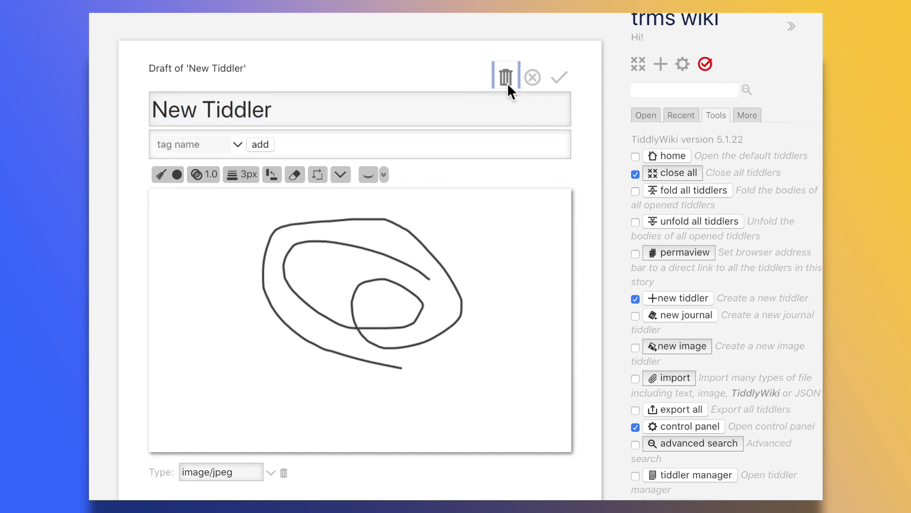
{"action": "left_click", "coordinate": [577, 280]}
{"action": "scroll", "coordinate": [684, 268], "scroll_direction": "up", "scroll_amount": 2}
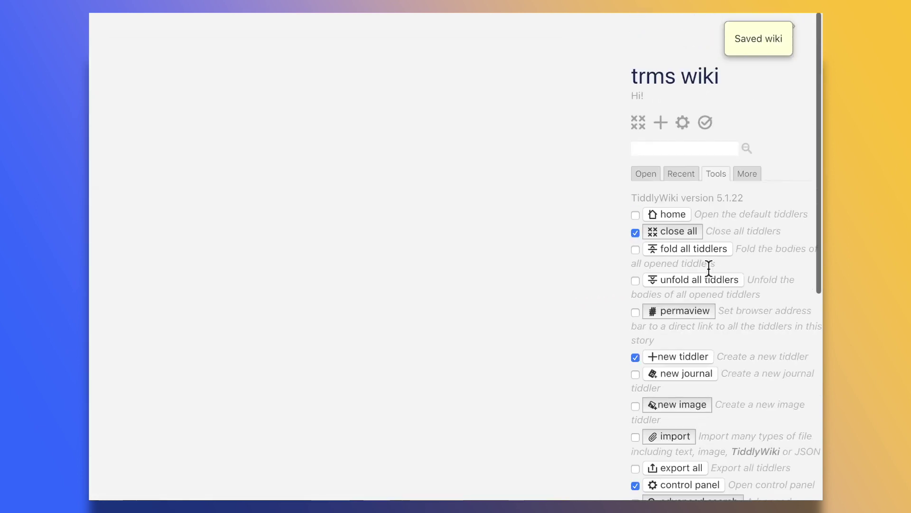
Open the wiki's default tiddlers, enable the home shortcut among the page controls and save the change.
{"action": "left_click", "coordinate": [673, 212]}
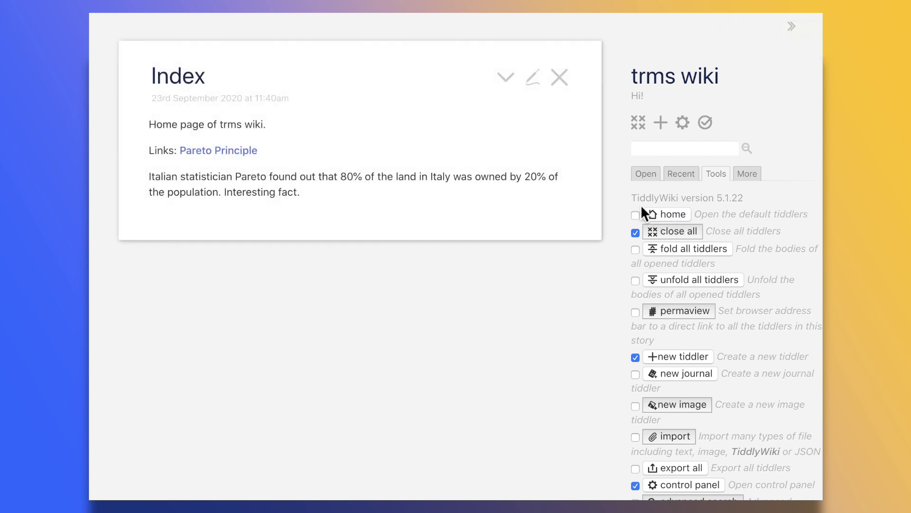
{"action": "left_click", "coordinate": [636, 215]}
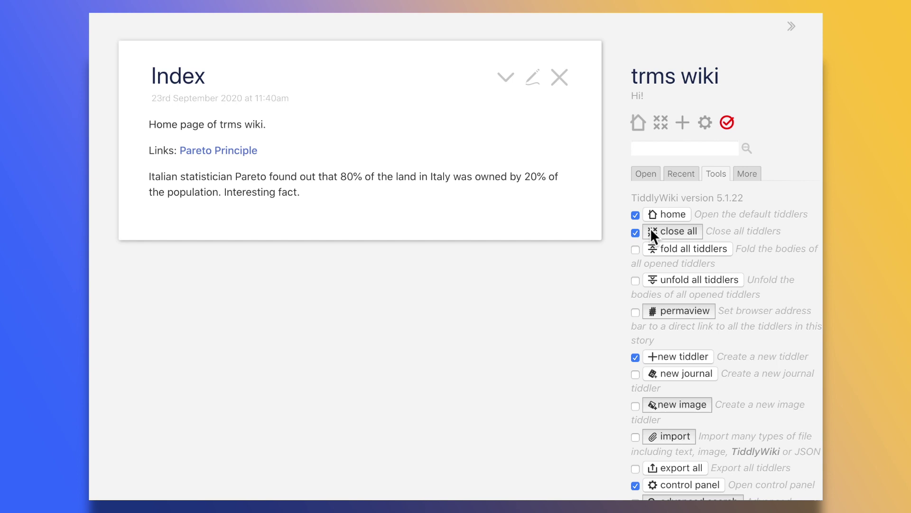
{"action": "left_click", "coordinate": [732, 134]}
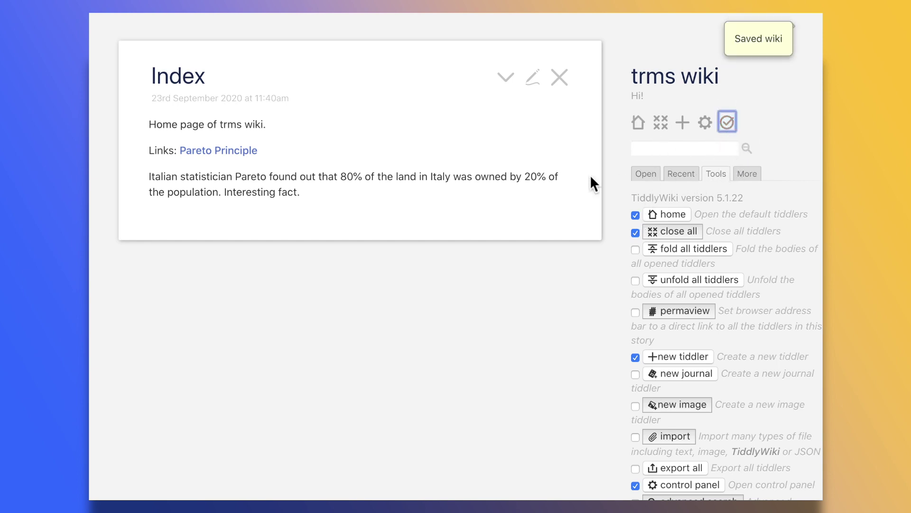
Open the Index tiddler's source for editing and confirm the draft without changing its text.
{"action": "left_click", "coordinate": [641, 175]}
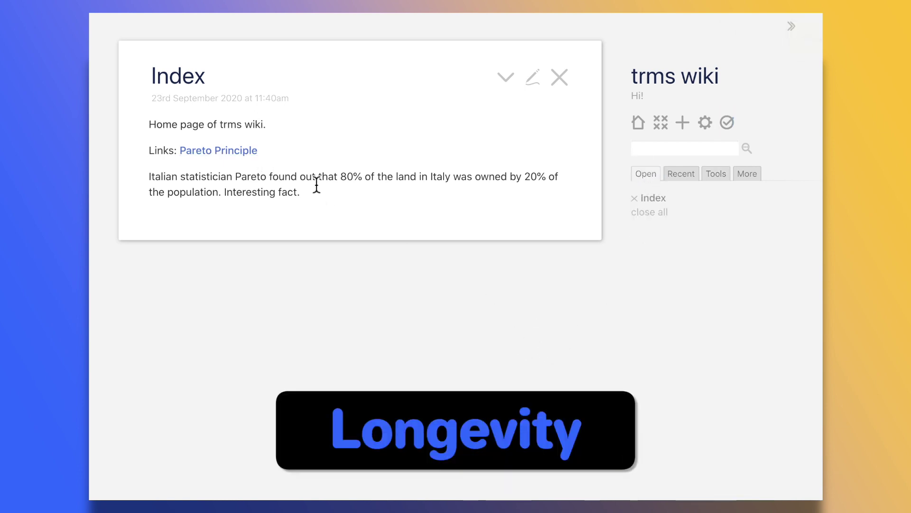
{"action": "left_click", "coordinate": [531, 82]}
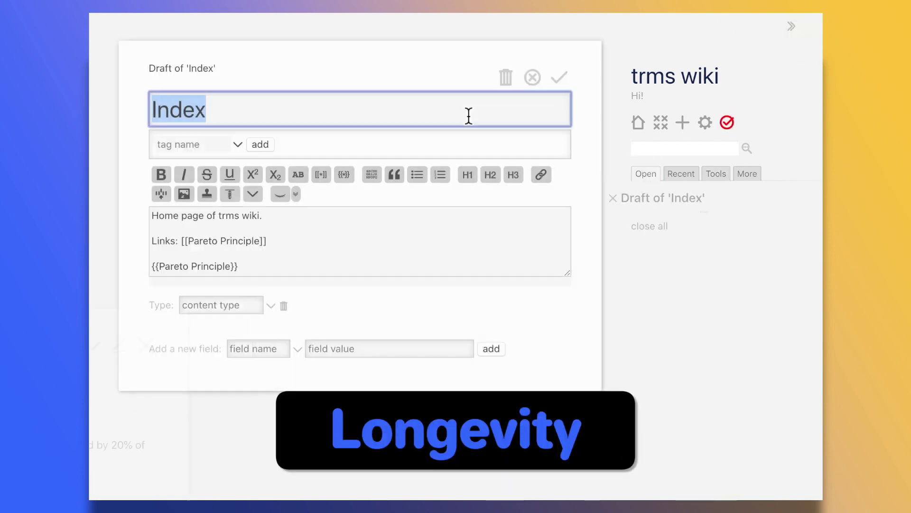
{"action": "left_click", "coordinate": [558, 79]}
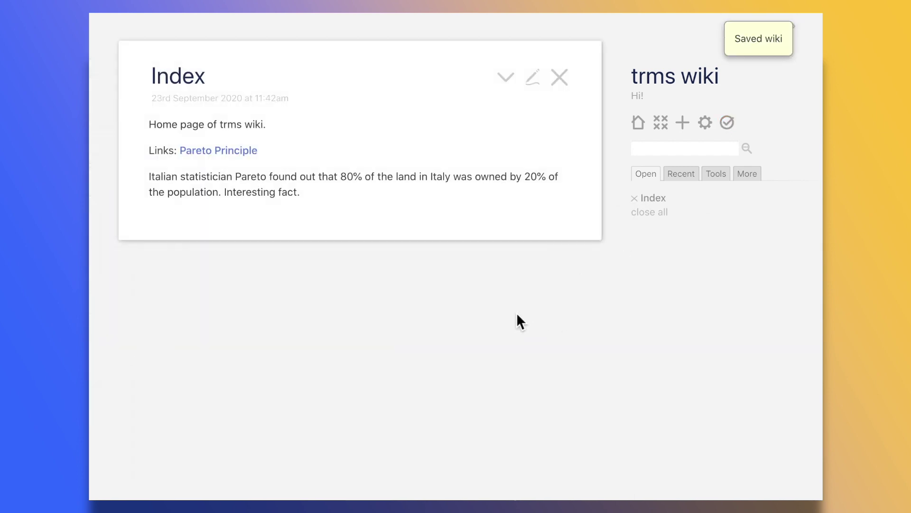
Check the list of all tiddlers in the wiki and return to the list of open tiddlers.
{"action": "left_click", "coordinate": [746, 174]}
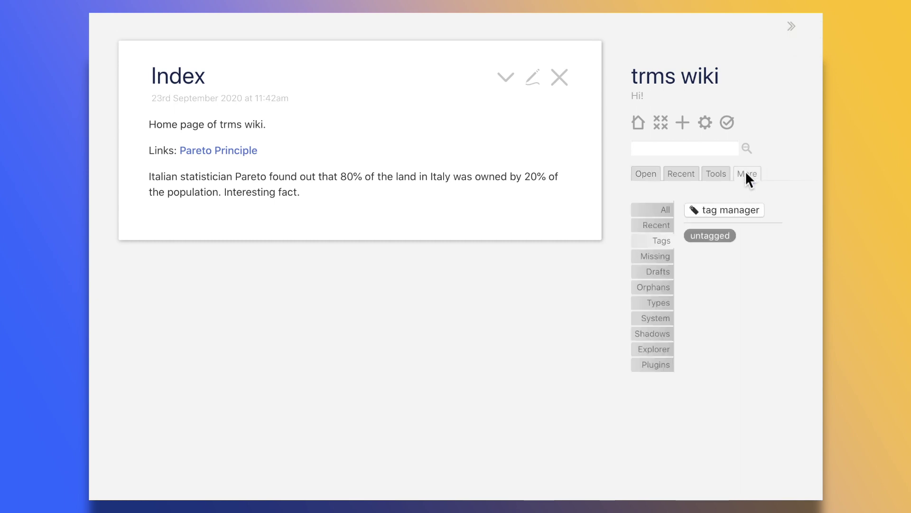
{"action": "left_click", "coordinate": [664, 209]}
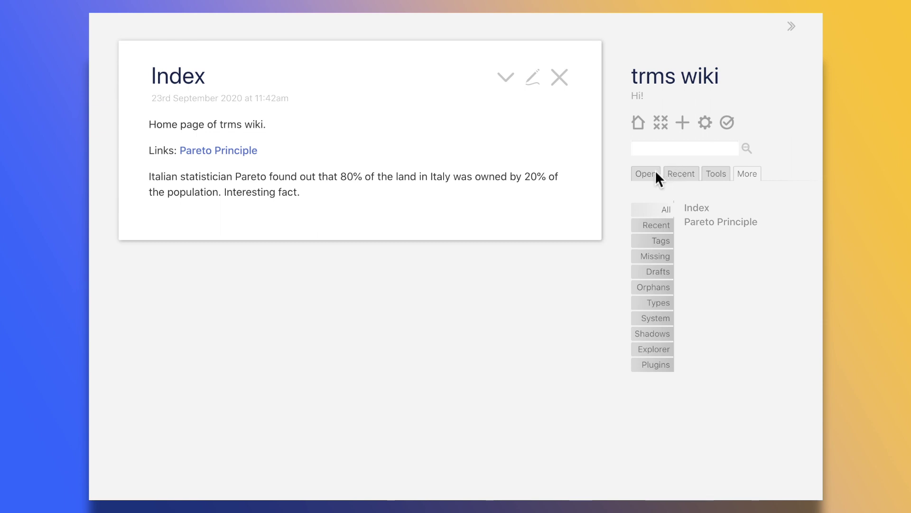
{"action": "left_click", "coordinate": [656, 175]}
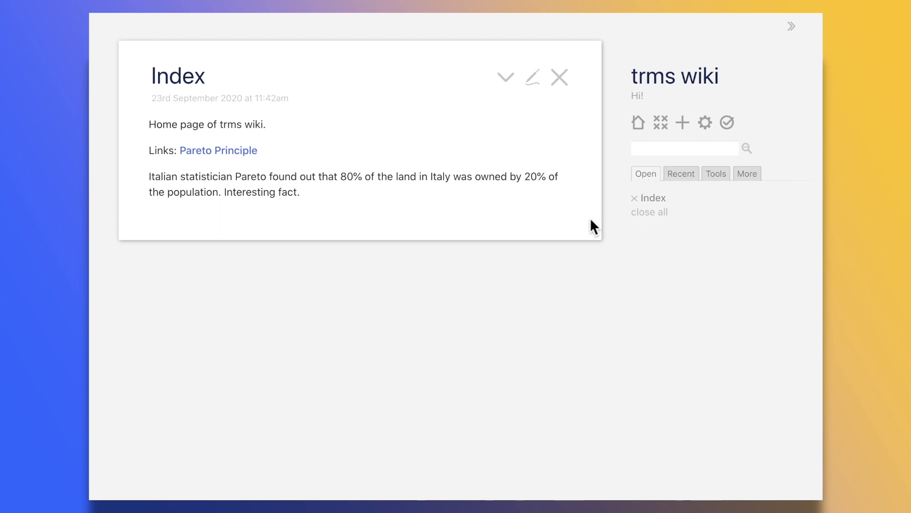
Start a new tiddler titled "List of Cognitive Biases".
{"action": "left_click", "coordinate": [683, 134]}
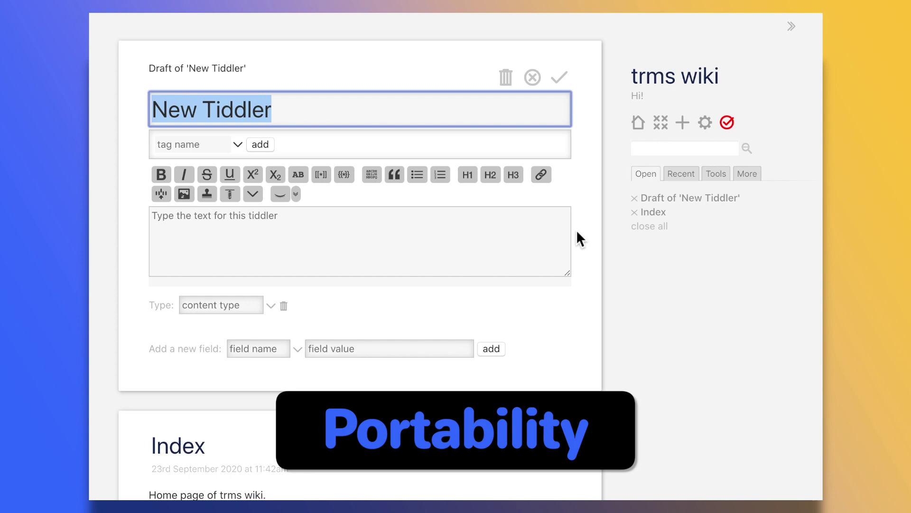
{"action": "type", "text": "Li"}
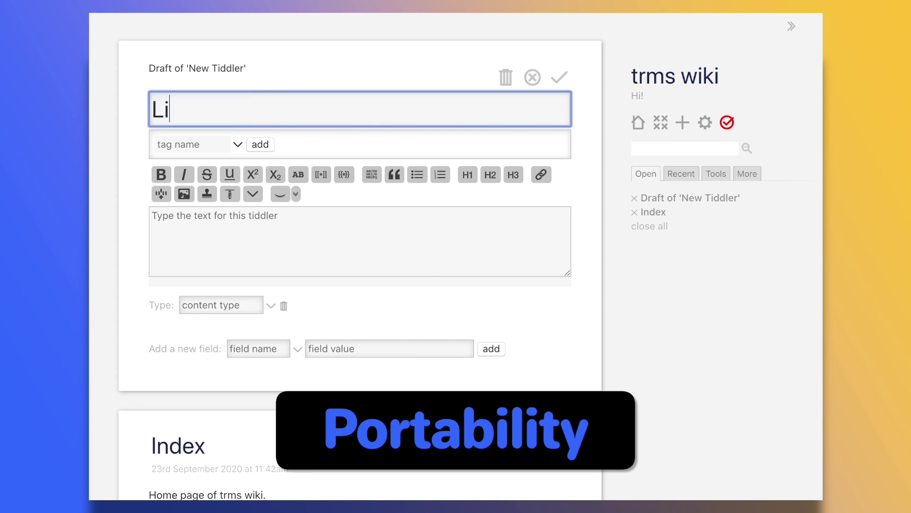
{"action": "type", "text": "st of "}
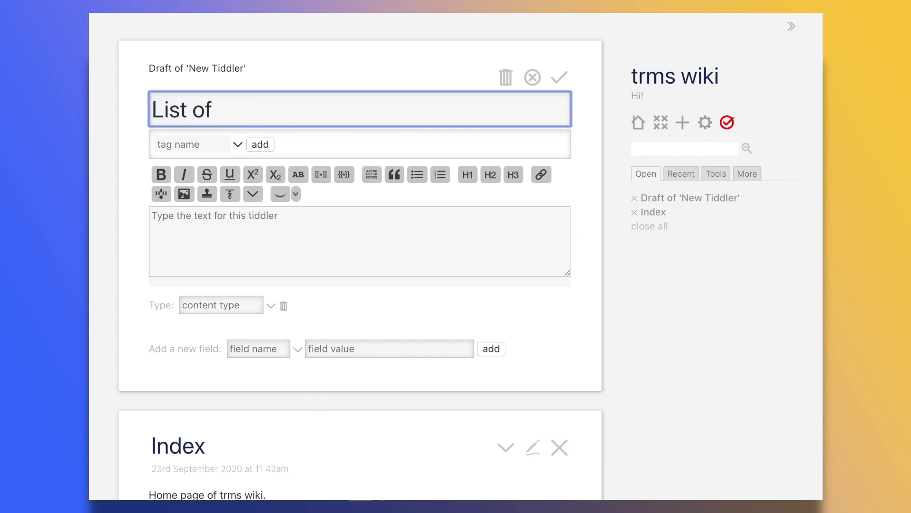
{"action": "type", "text": "Cognitive Bias"}
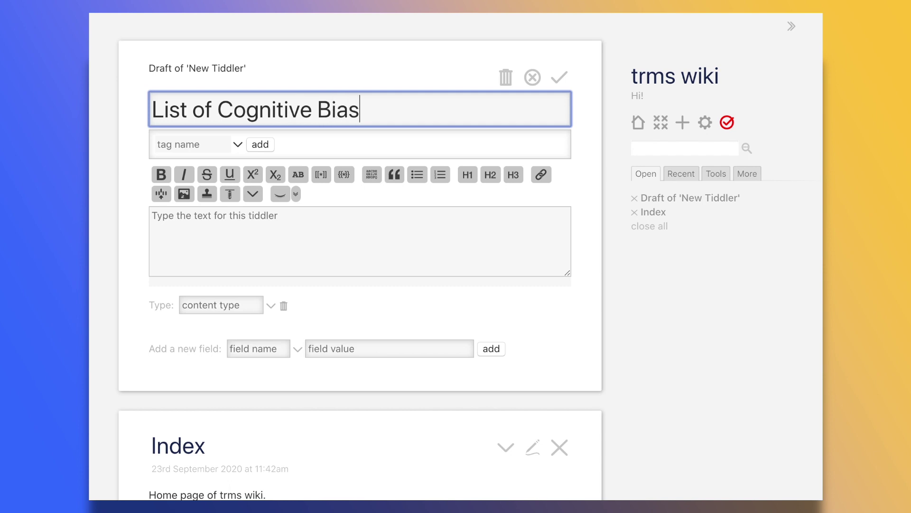
{"action": "type", "text": "es"}
Tag the List of Cognitive Biases draft with "psychology", confirm the tiddler and close it.
{"action": "left_click", "coordinate": [174, 145]}
{"action": "type", "text": "psycholo"}
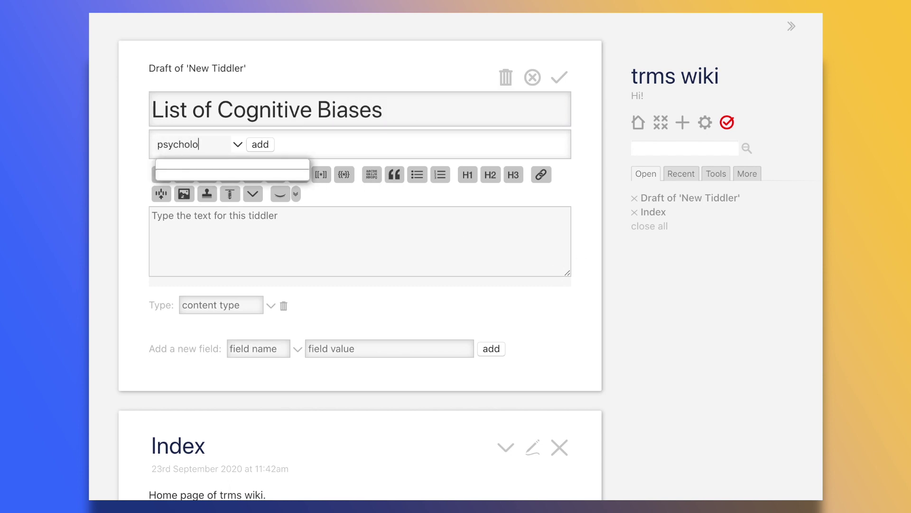
{"action": "type", "text": "gy"}
{"action": "left_click", "coordinate": [271, 145]}
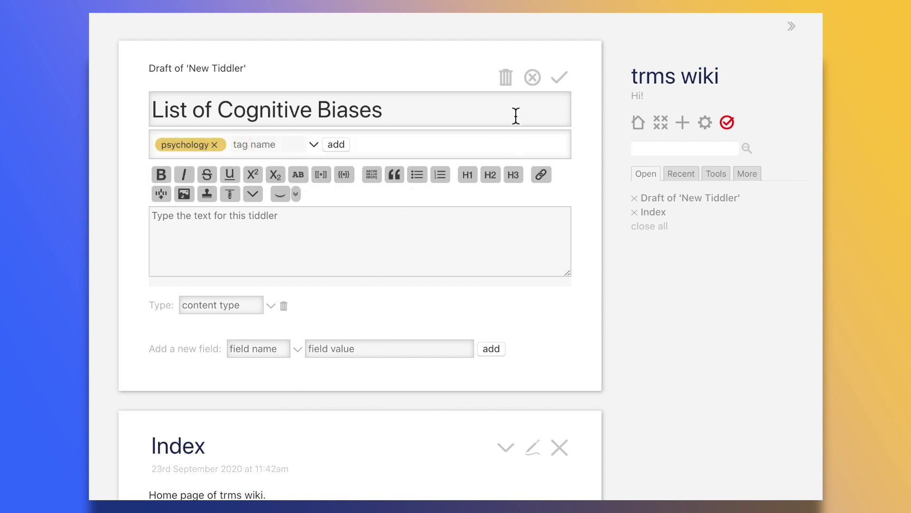
{"action": "left_click", "coordinate": [558, 79]}
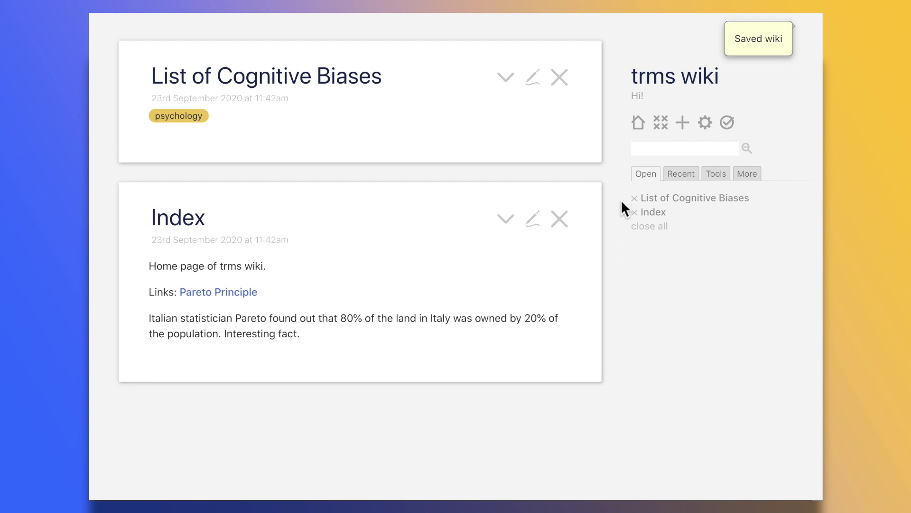
{"action": "left_click", "coordinate": [573, 80]}
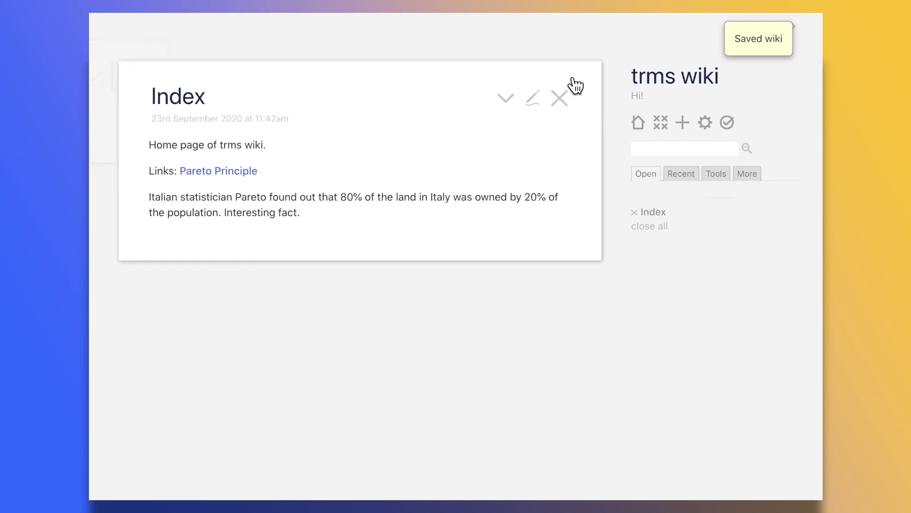
Append the heading "!! Psychology" to Index, followed by a bullet linking to [[List of Cognitive Biases]].
{"action": "left_click", "coordinate": [543, 89]}
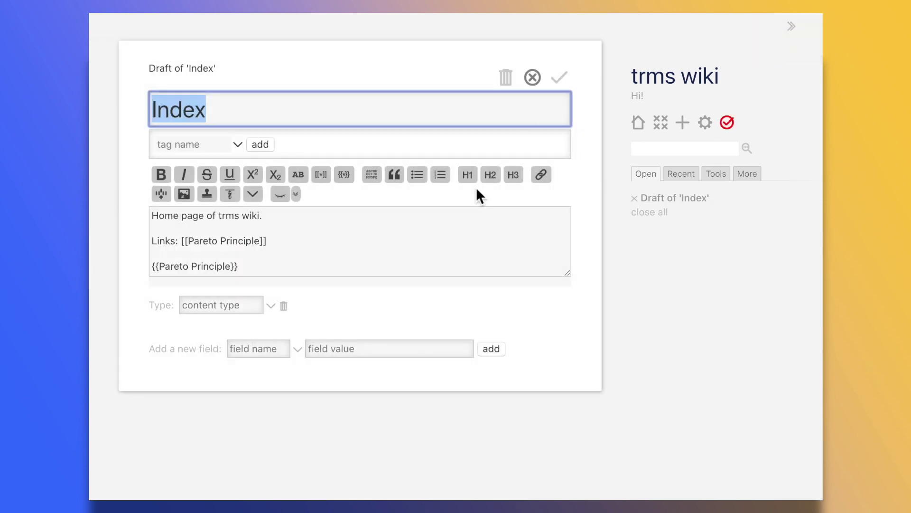
{"action": "left_click", "coordinate": [316, 271]}
{"action": "key", "text": "Return"}
{"action": "key", "text": "Return"}
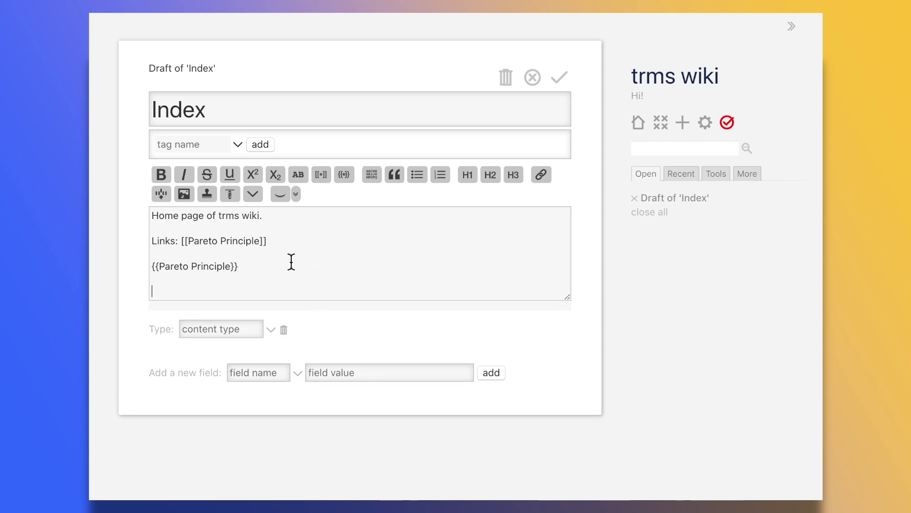
{"action": "type", "text": "!! Psy"}
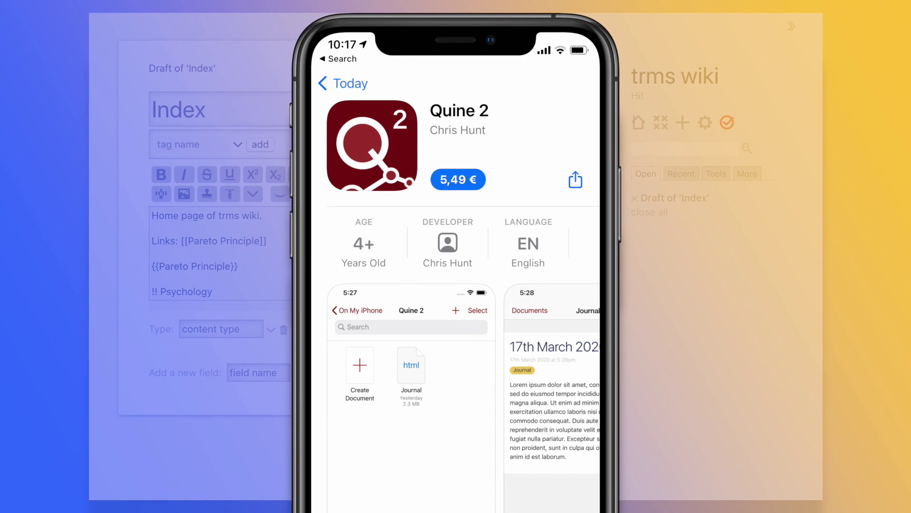
{"action": "type", "text": "chology"}
{"action": "key", "text": "Return"}
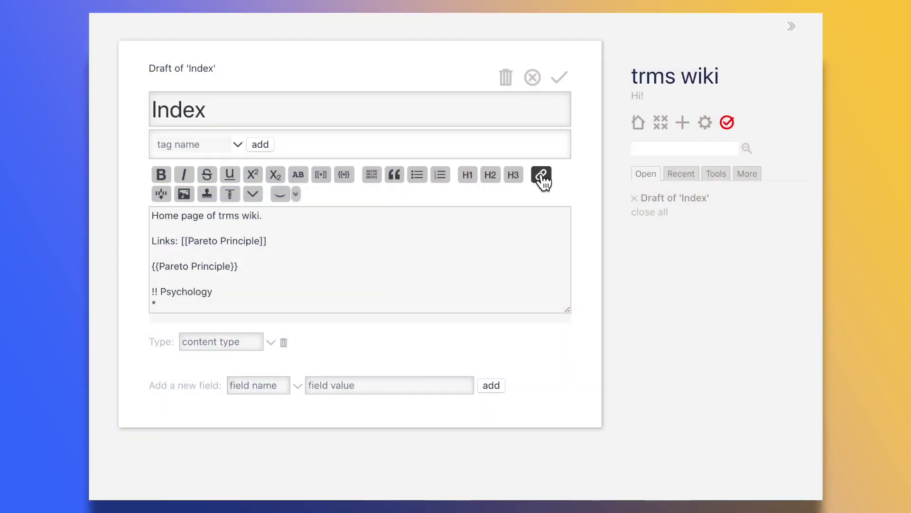
{"action": "left_click", "coordinate": [541, 177]}
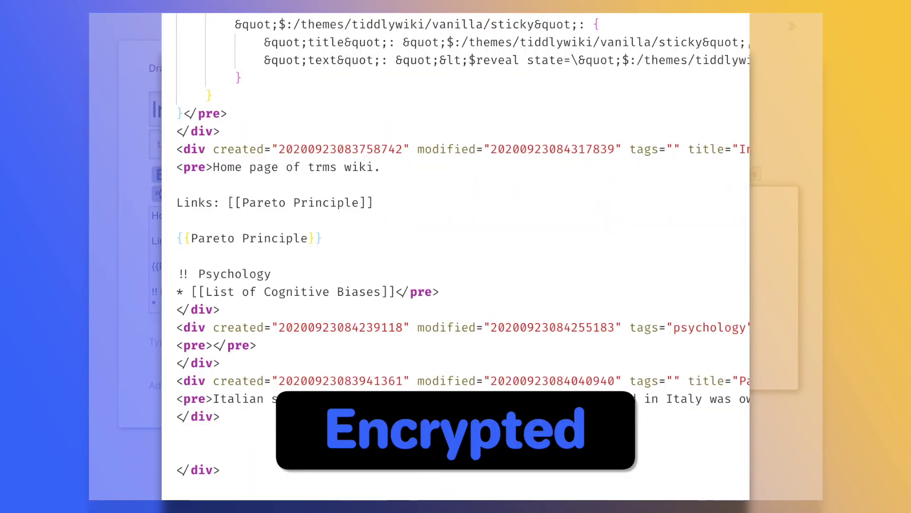
Examine how the Index and Pareto Principle tiddlers are stored as readable text in the wiki's HTML source.
{"action": "left_click", "coordinate": [469, 209]}
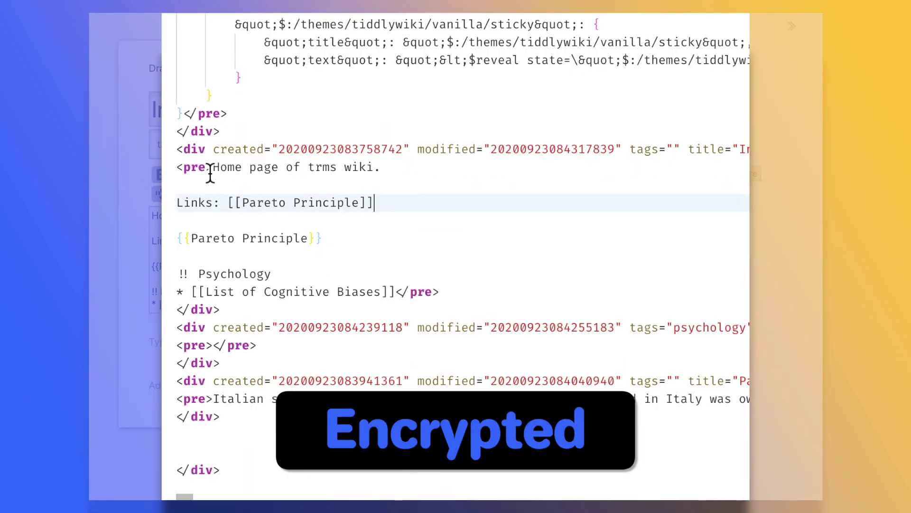
{"action": "left_click_drag", "start_coordinate": [213, 169], "coordinate": [466, 291]}
{"action": "left_click", "coordinate": [484, 292]}
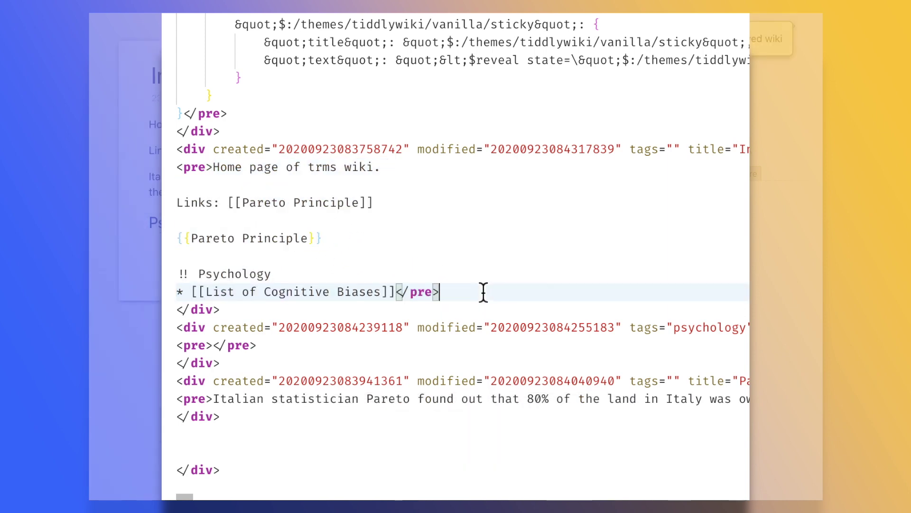
{"action": "scroll", "coordinate": [581, 252], "scroll_direction": "down", "scroll_amount": 3}
{"action": "left_click_drag", "start_coordinate": [213, 275], "coordinate": [734, 278]}
{"action": "left_click", "coordinate": [747, 297]}
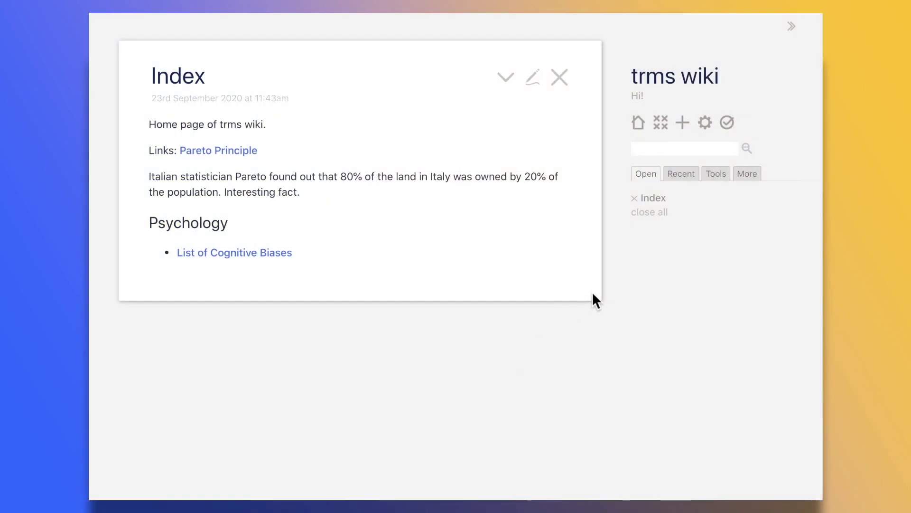
Set a password for this TiddlyWiki from its tools, filling in both the password and repeat password fields.
{"action": "left_click", "coordinate": [716, 175]}
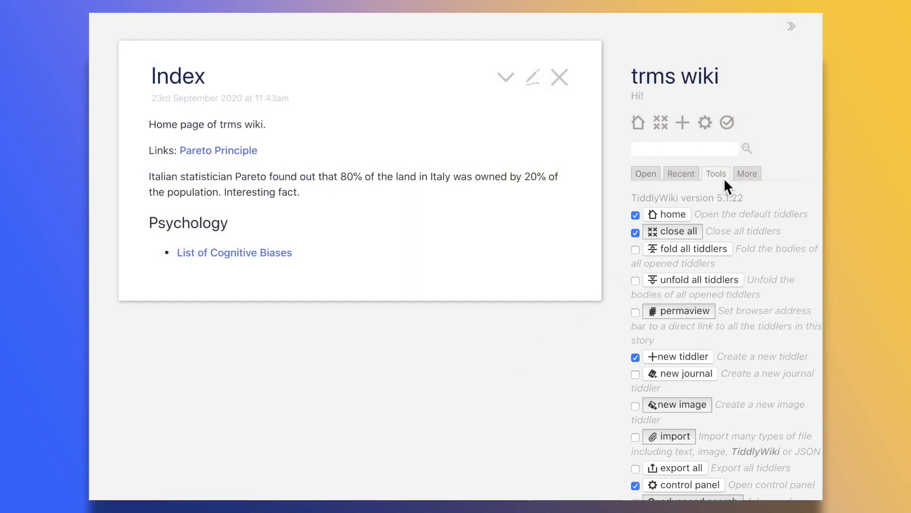
{"action": "scroll", "coordinate": [759, 280], "scroll_direction": "down", "scroll_amount": 6}
{"action": "left_click", "coordinate": [719, 351]}
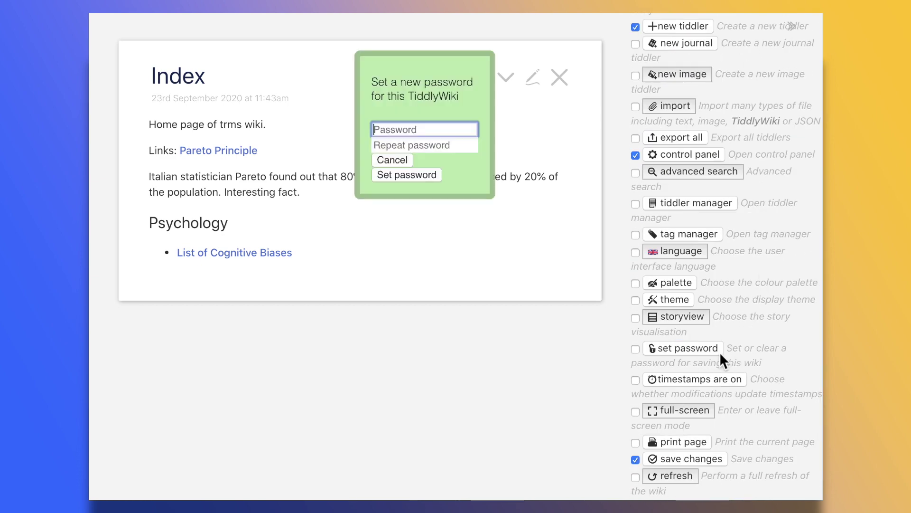
{"action": "type", "text": "••"}
{"action": "left_click", "coordinate": [440, 149]}
{"action": "type", "text": "••"}
{"action": "left_click", "coordinate": [430, 177]}
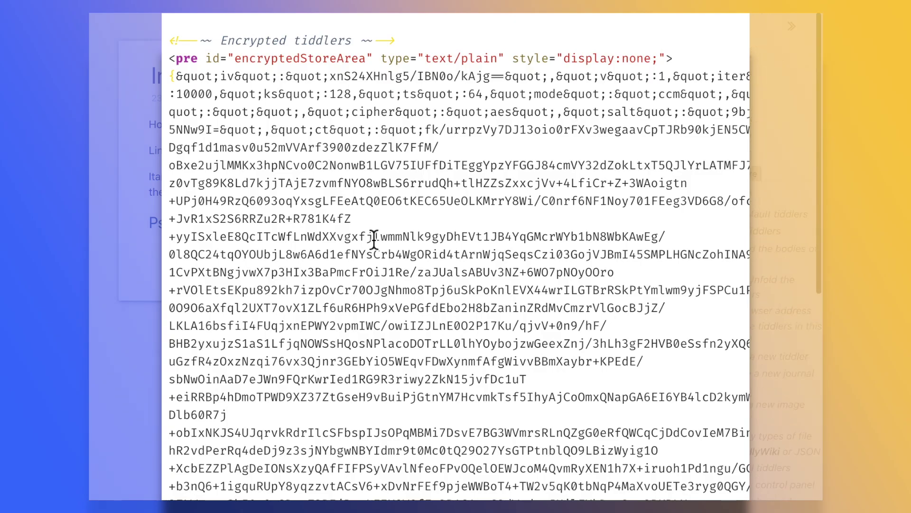
Examine the encrypted tiddler store in the password-protected wiki's HTML source.
{"action": "left_click_drag", "start_coordinate": [171, 112], "coordinate": [213, 129]}
{"action": "left_click_drag", "start_coordinate": [303, 159], "coordinate": [375, 221]}
{"action": "left_click", "coordinate": [715, 289]}
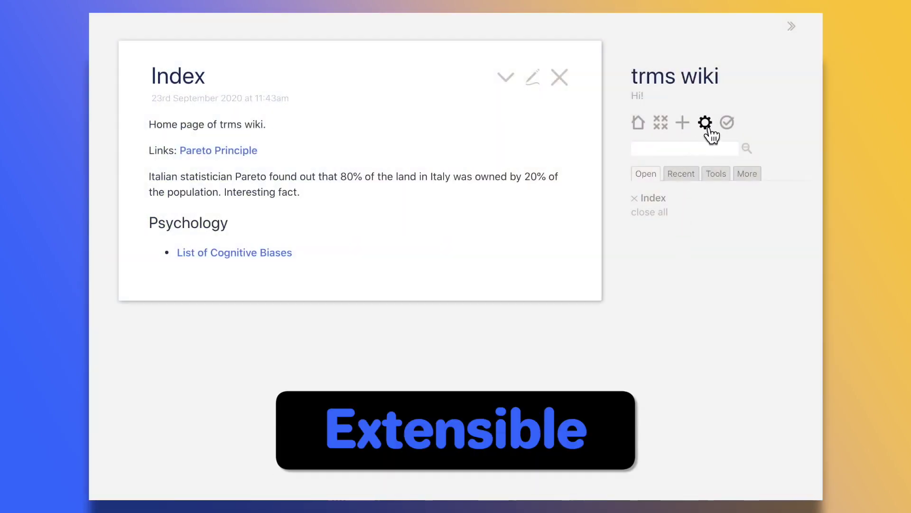
Open the Official TiddlyWiki Plugin Library from the wiki's control panel.
{"action": "left_click", "coordinate": [706, 125]}
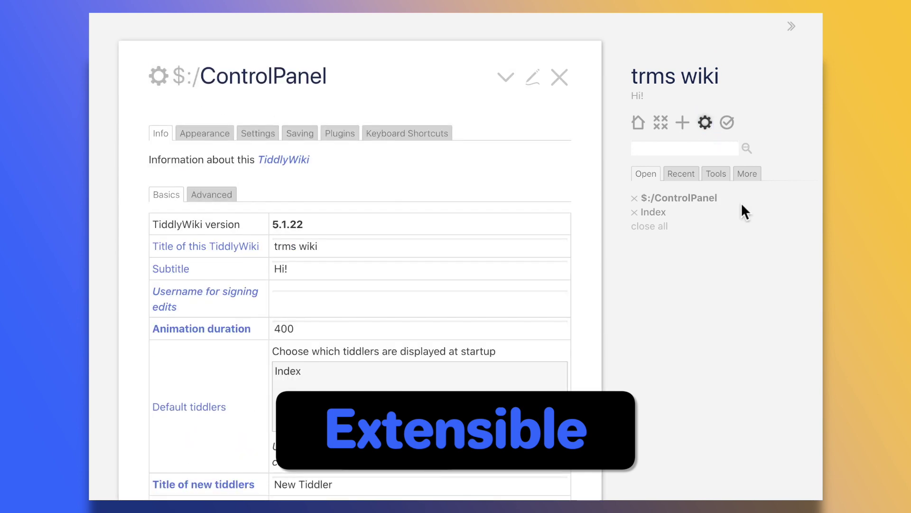
{"action": "left_click", "coordinate": [351, 135]}
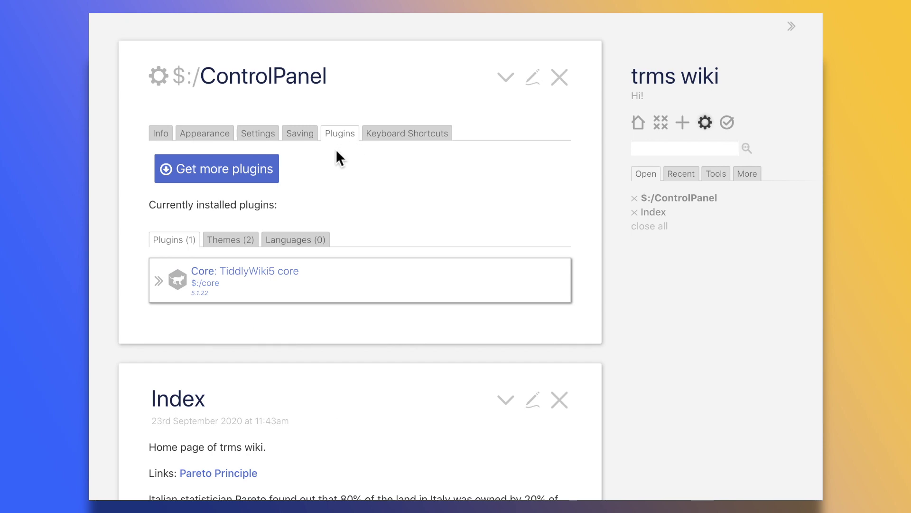
{"action": "left_click", "coordinate": [228, 177]}
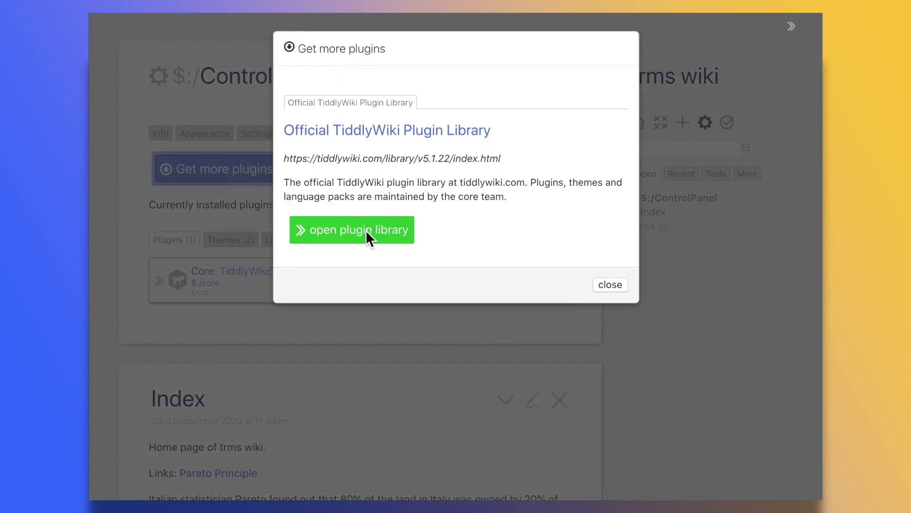
{"action": "left_click", "coordinate": [368, 233]}
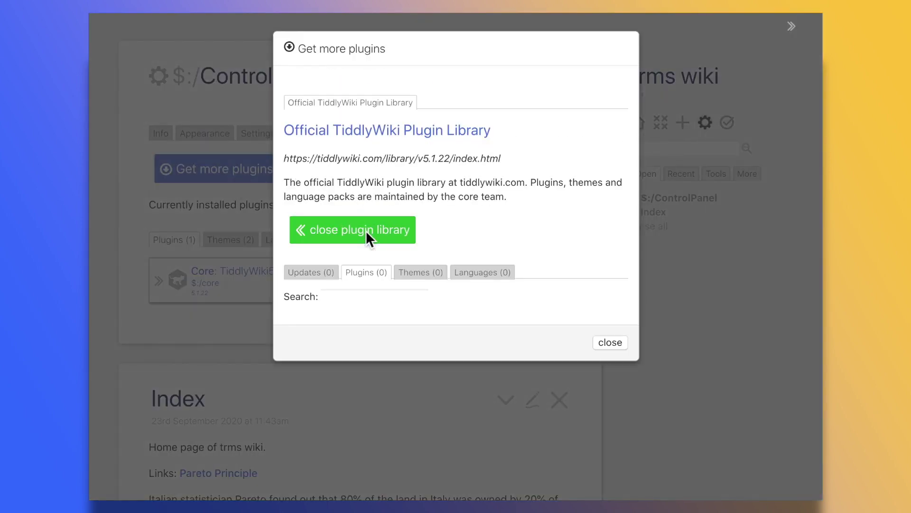
Browse the plugins offered in the library, then close the library and the control panel tiddler.
{"action": "scroll", "coordinate": [431, 275], "scroll_direction": "down", "scroll_amount": 1}
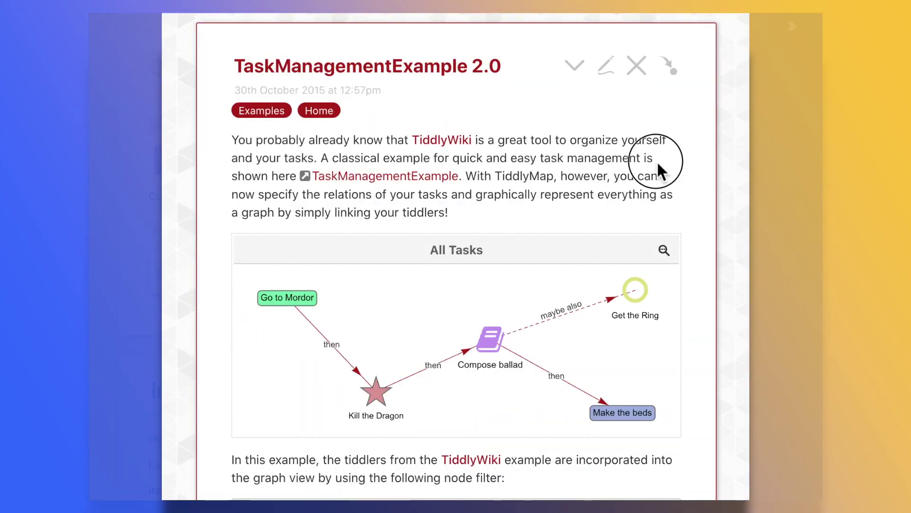
{"action": "scroll", "coordinate": [685, 164], "scroll_direction": "down", "scroll_amount": 3}
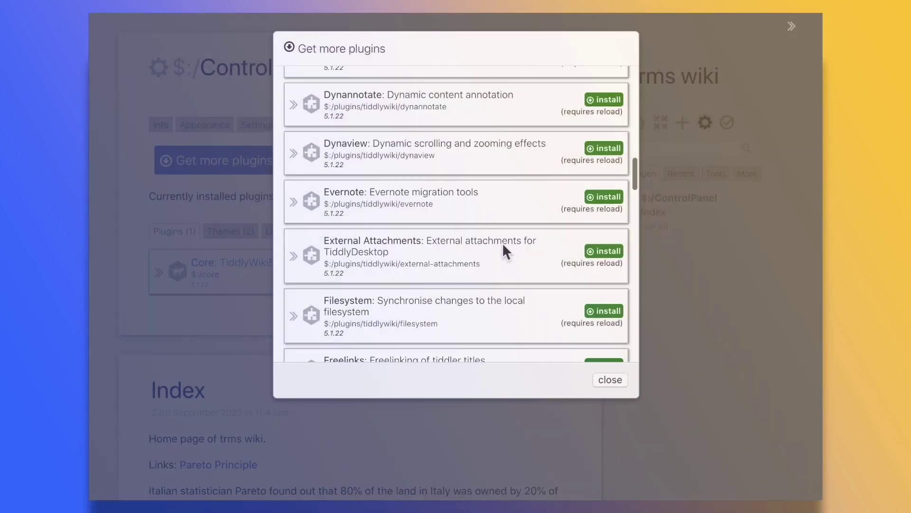
{"action": "scroll", "coordinate": [502, 240], "scroll_direction": "down", "scroll_amount": 4}
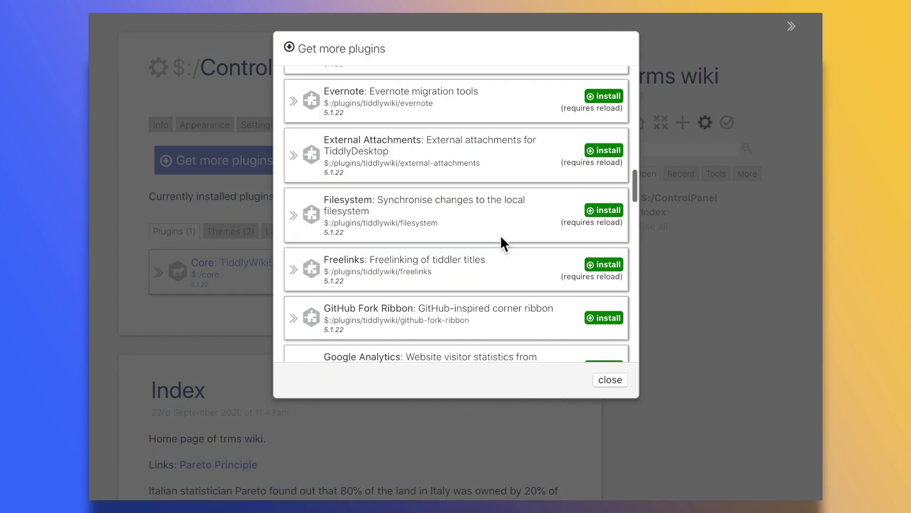
{"action": "scroll", "coordinate": [501, 238], "scroll_direction": "down", "scroll_amount": 6}
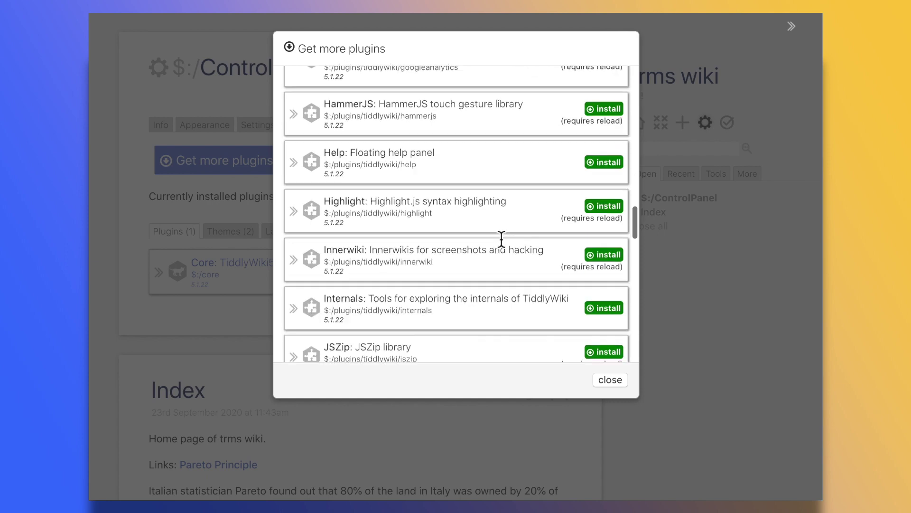
{"action": "scroll", "coordinate": [501, 238], "scroll_direction": "down", "scroll_amount": 4}
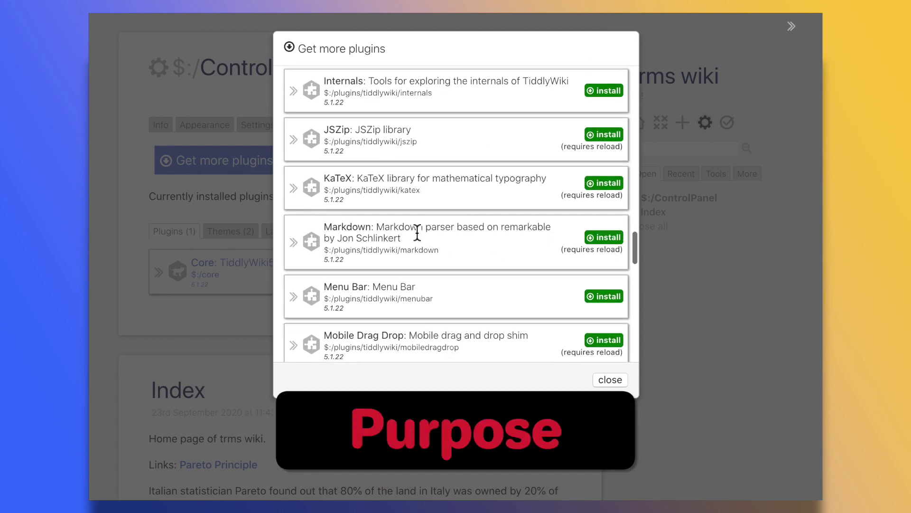
{"action": "scroll", "coordinate": [470, 238], "scroll_direction": "down", "scroll_amount": 9}
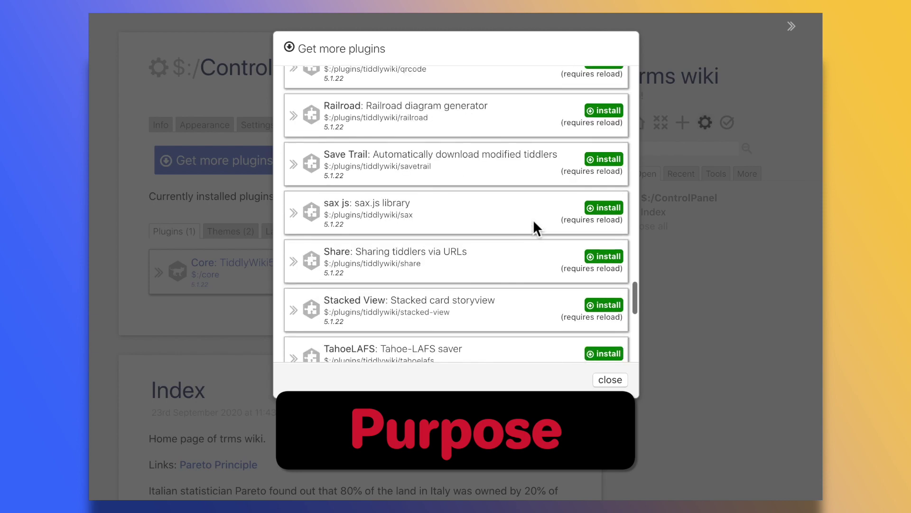
{"action": "scroll", "coordinate": [533, 219], "scroll_direction": "down", "scroll_amount": 6}
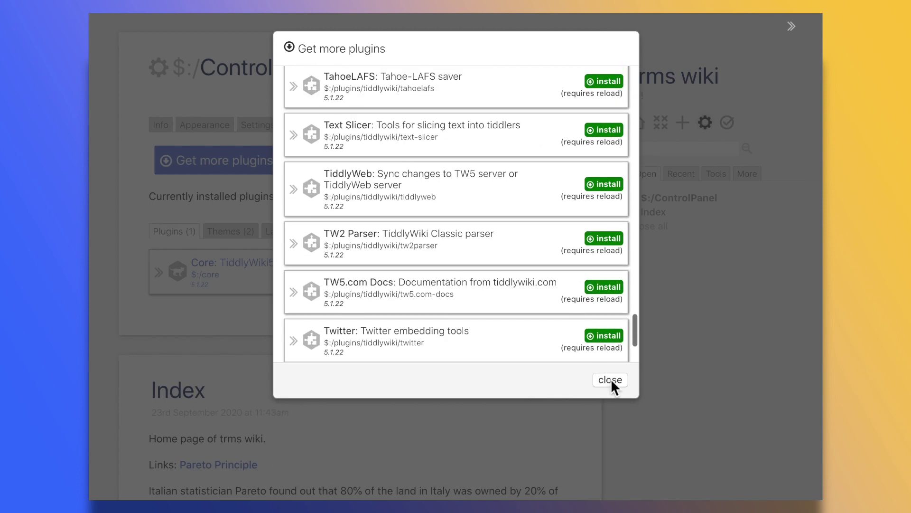
{"action": "left_click", "coordinate": [611, 379]}
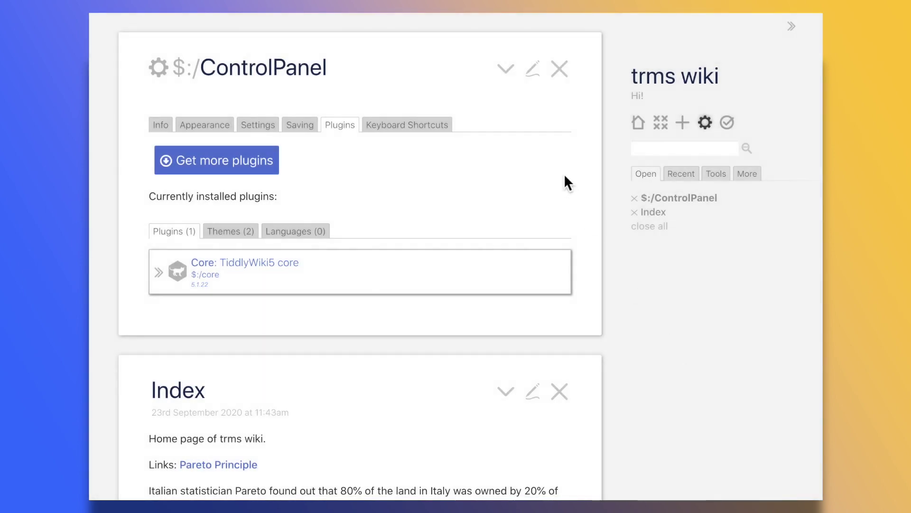
{"action": "left_click", "coordinate": [564, 75]}
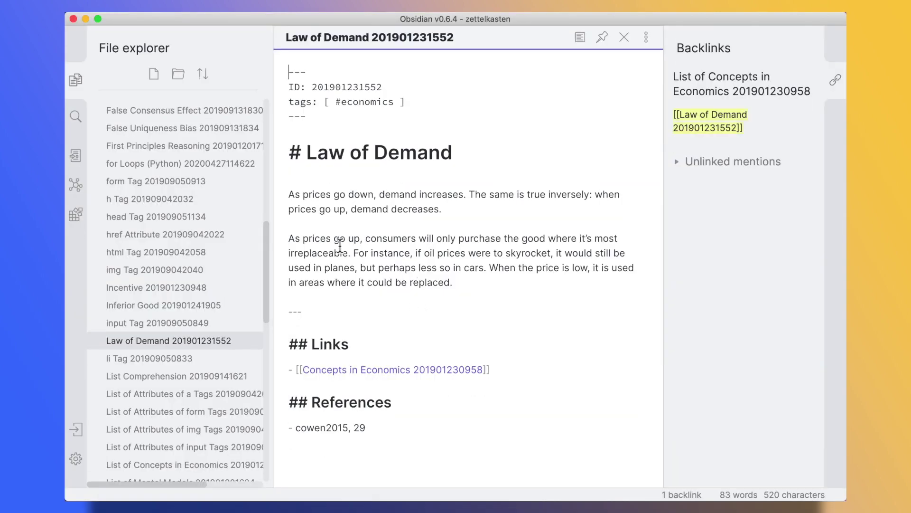
Switch to Obsidian and examine the graph view of the zettelkasten vault.
{"action": "left_click", "coordinate": [76, 184]}
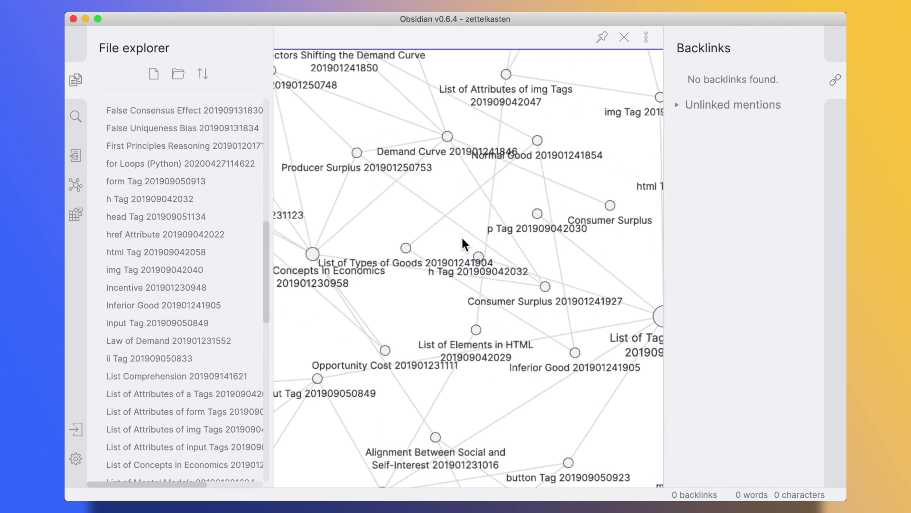
{"action": "scroll", "coordinate": [462, 235], "scroll_direction": "down", "scroll_amount": 5}
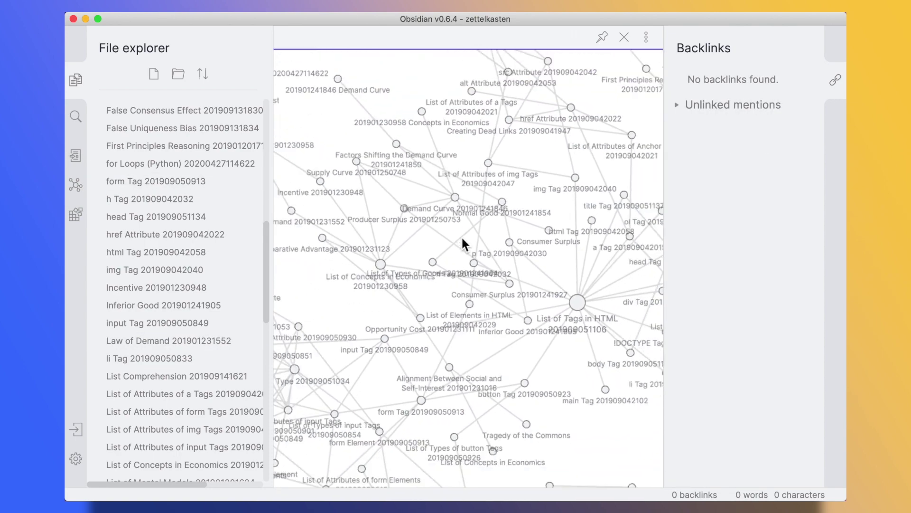
{"action": "scroll", "coordinate": [462, 239], "scroll_direction": "down", "scroll_amount": 5}
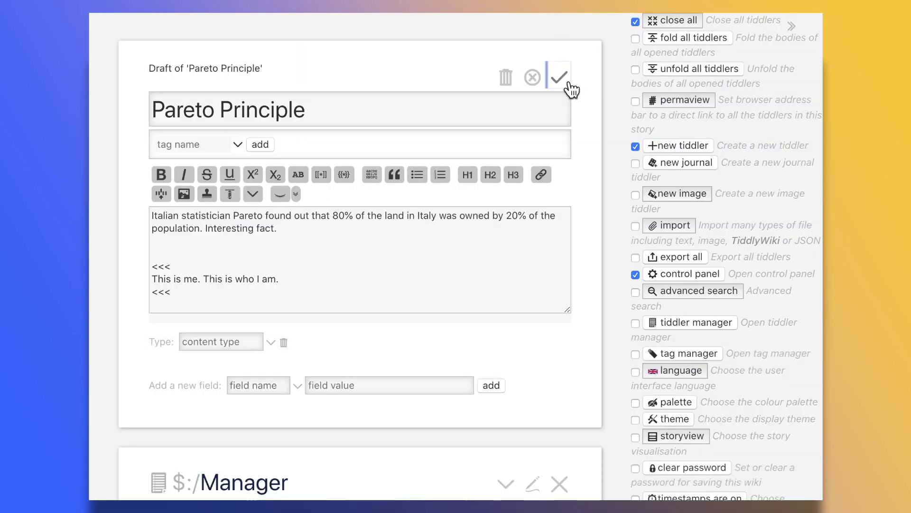
Switch to the TiddlyWiki, save the Pareto Principle draft containing the block quote "This is me. This is who I am.", and close the tiddler.
{"action": "left_click", "coordinate": [572, 88]}
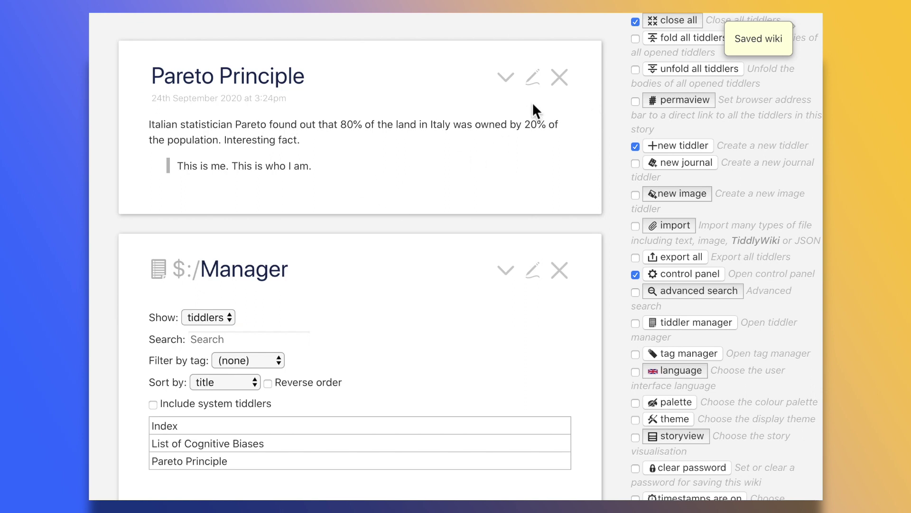
{"action": "left_click", "coordinate": [559, 78]}
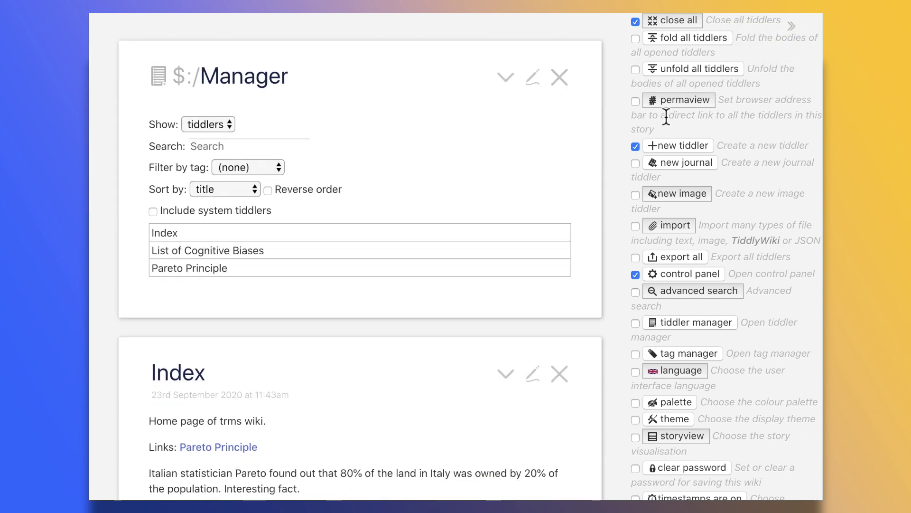
Try the Blanca, Muted and Rocker colour palettes on the wiki.
{"action": "scroll", "coordinate": [731, 145], "scroll_direction": "down", "scroll_amount": 3}
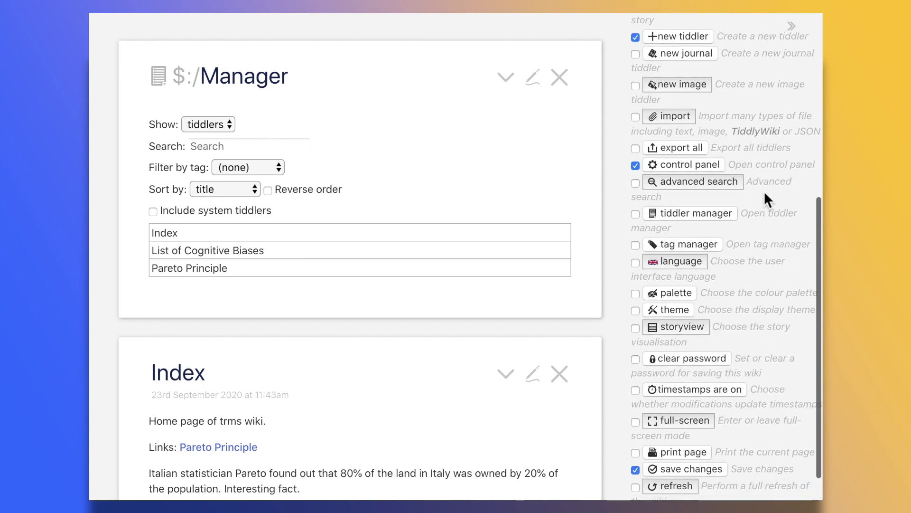
{"action": "left_click", "coordinate": [682, 250]}
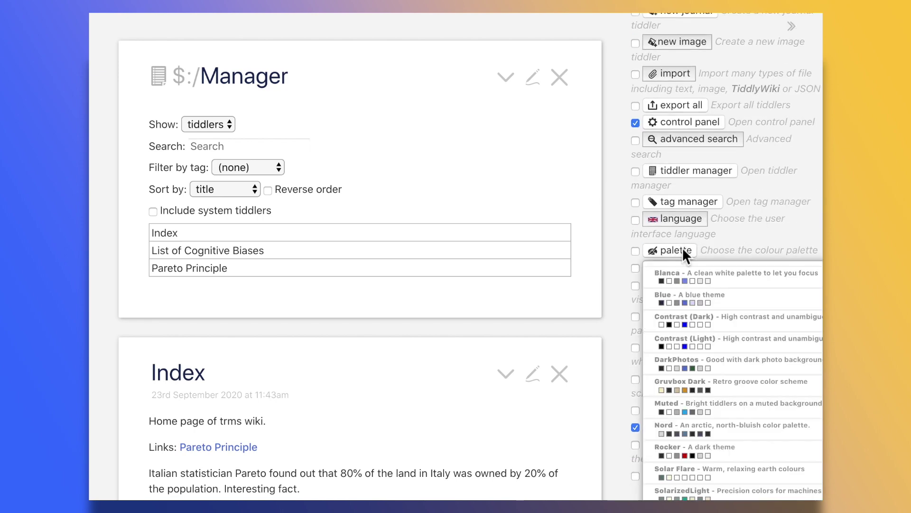
{"action": "left_click", "coordinate": [724, 284]}
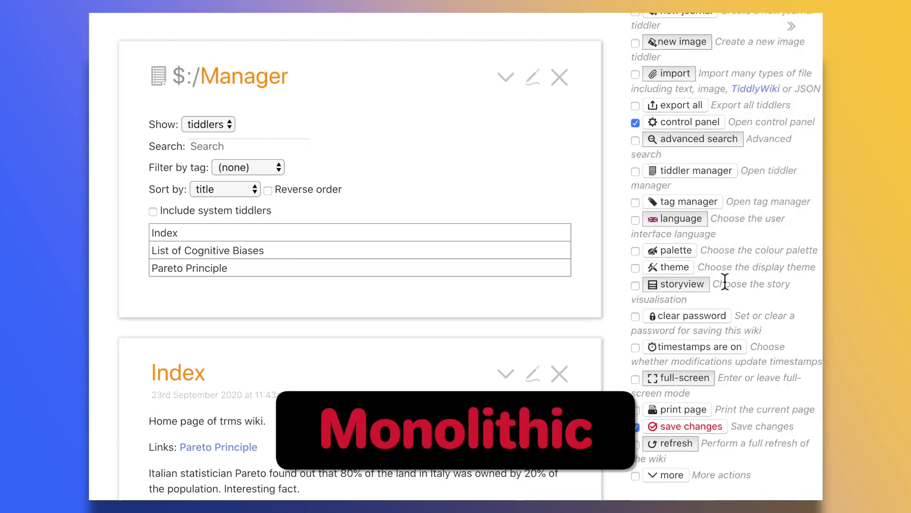
{"action": "left_click", "coordinate": [693, 252]}
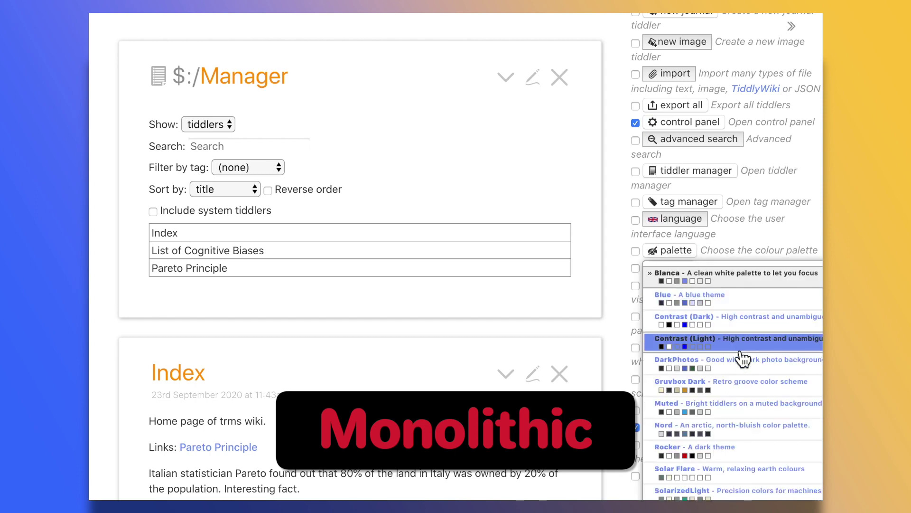
{"action": "left_click", "coordinate": [756, 416]}
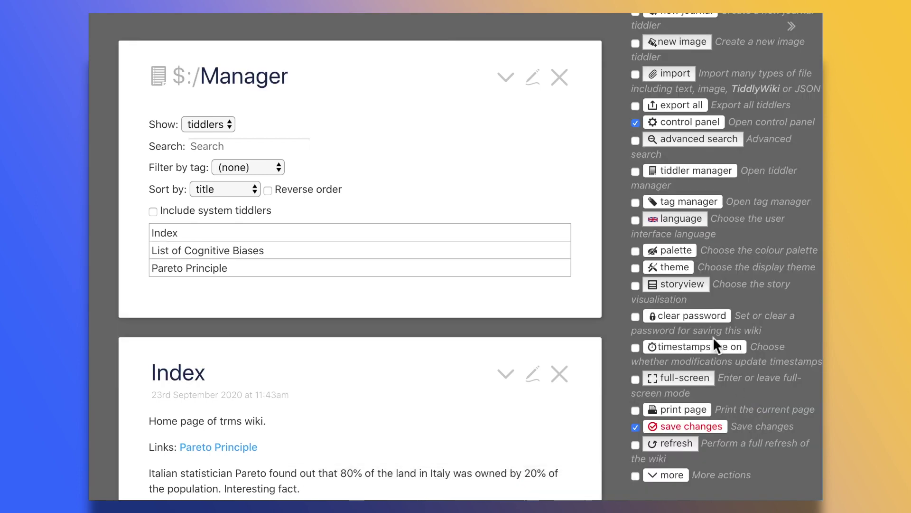
{"action": "left_click", "coordinate": [685, 252]}
{"action": "scroll", "coordinate": [736, 403], "scroll_direction": "down", "scroll_amount": 2}
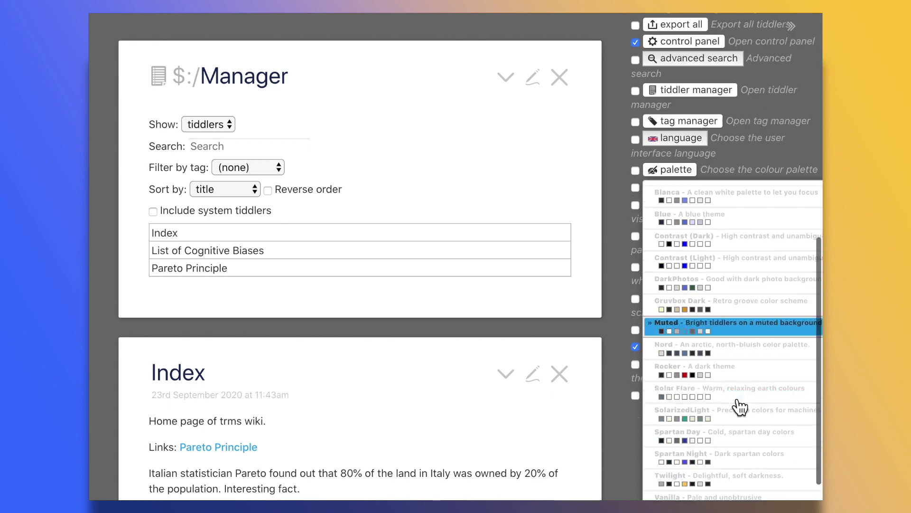
{"action": "left_click", "coordinate": [743, 388]}
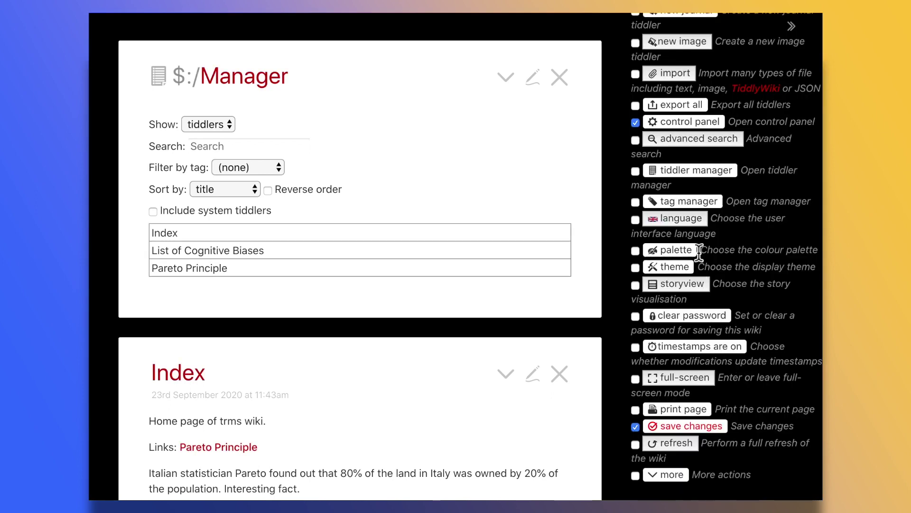
Set the wiki's colour palette to Vanilla and save the changes.
{"action": "left_click", "coordinate": [679, 250]}
{"action": "scroll", "coordinate": [731, 408], "scroll_direction": "down", "scroll_amount": 4}
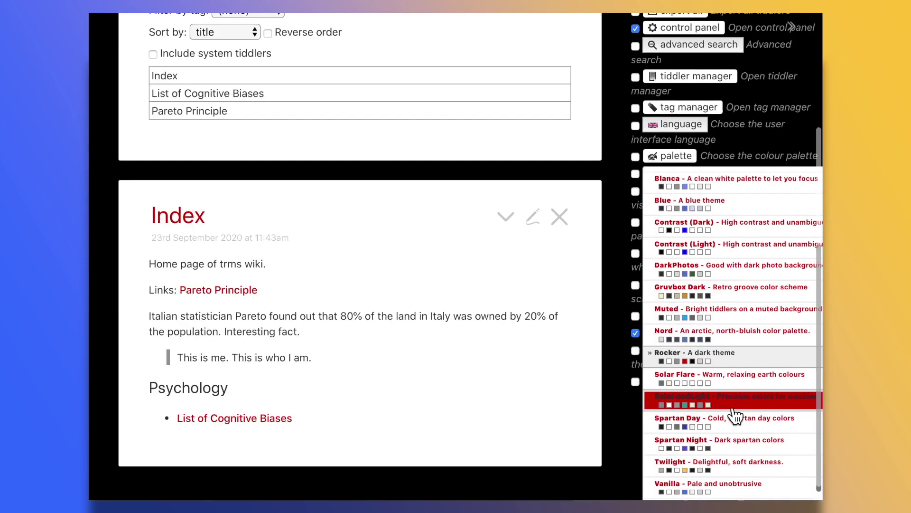
{"action": "left_click", "coordinate": [739, 491]}
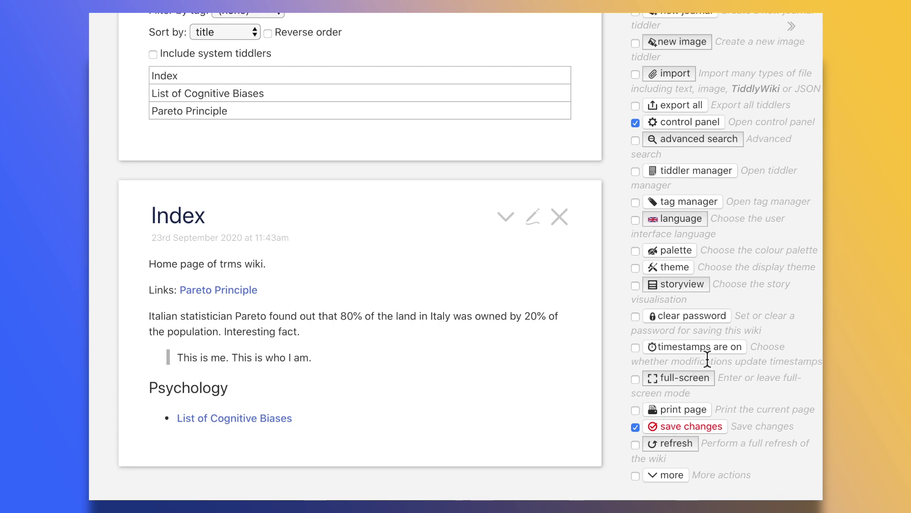
{"action": "left_click", "coordinate": [680, 426]}
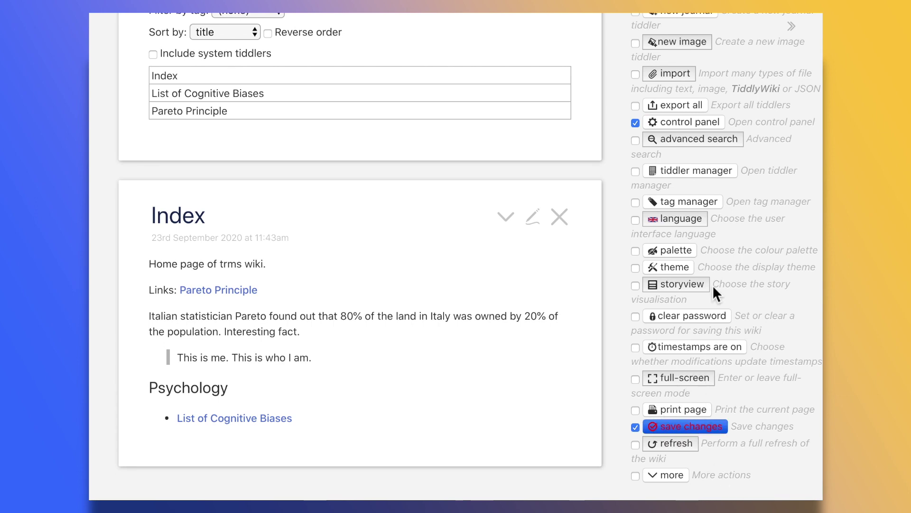
Look over the lists of recently changed and currently open tiddlers.
{"action": "scroll", "coordinate": [728, 297], "scroll_direction": "up", "scroll_amount": 8}
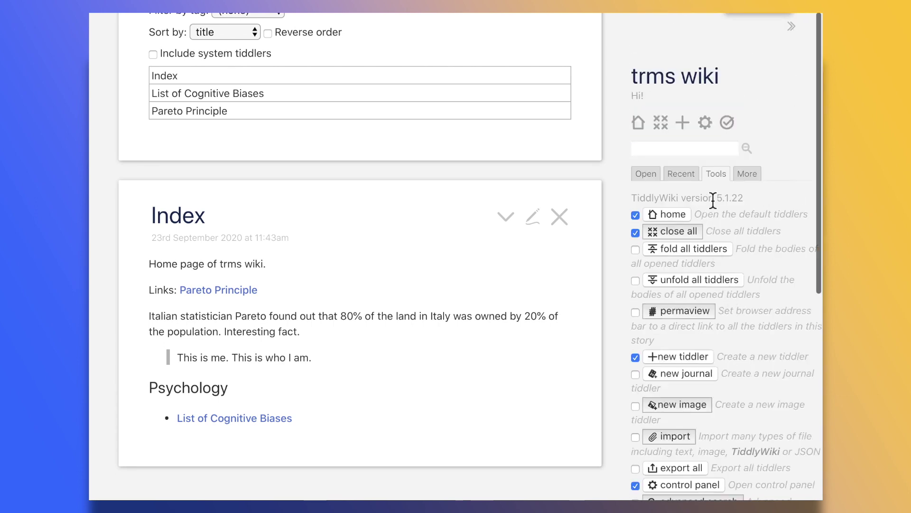
{"action": "left_click", "coordinate": [682, 173]}
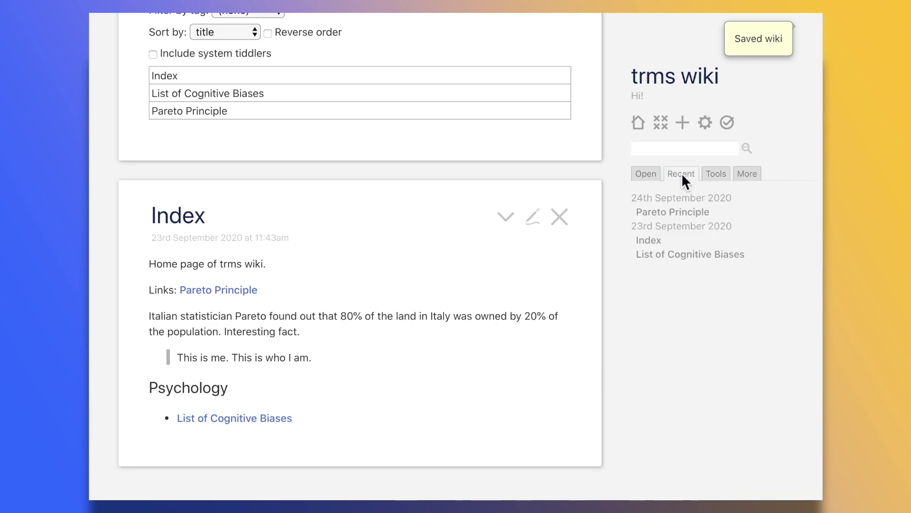
{"action": "left_click", "coordinate": [657, 173]}
{"action": "scroll", "coordinate": [519, 266], "scroll_direction": "up", "scroll_amount": 1}
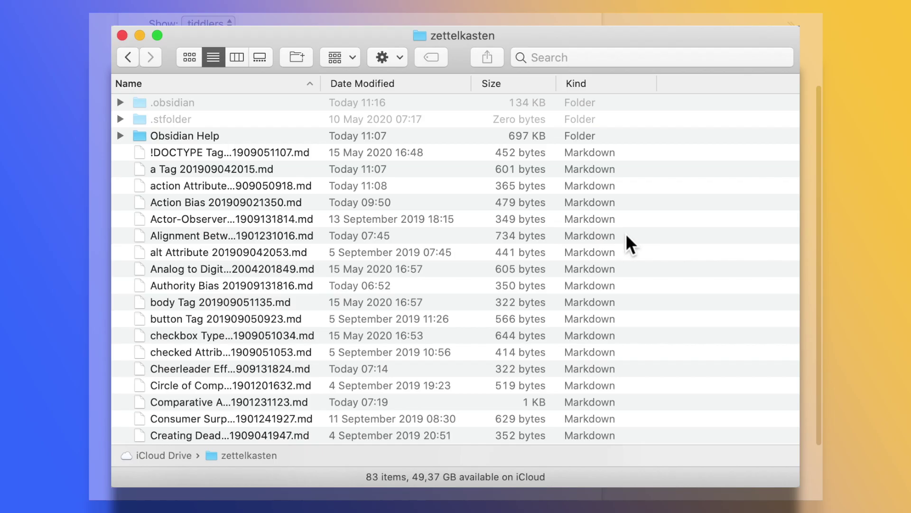
Switch to Finder and look through the Markdown files in the zettelkasten folder.
{"action": "scroll", "coordinate": [652, 249], "scroll_direction": "down", "scroll_amount": 5}
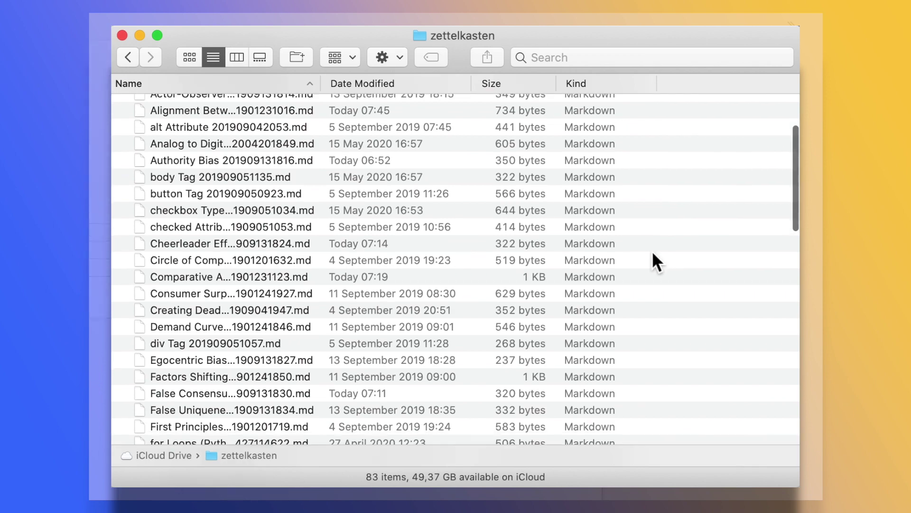
{"action": "scroll", "coordinate": [653, 254], "scroll_direction": "down", "scroll_amount": 8}
{"action": "scroll", "coordinate": [562, 269], "scroll_direction": "down", "scroll_amount": 3}
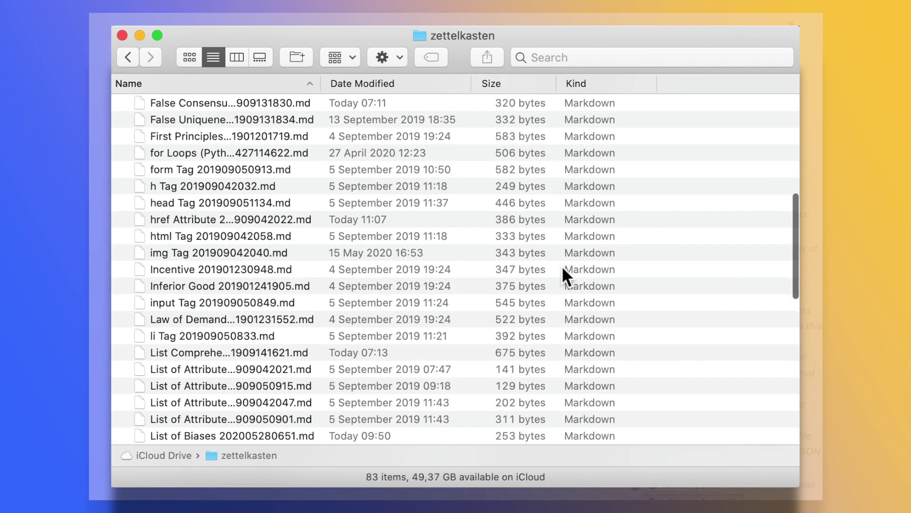
{"action": "scroll", "coordinate": [531, 285], "scroll_direction": "up", "scroll_amount": 10}
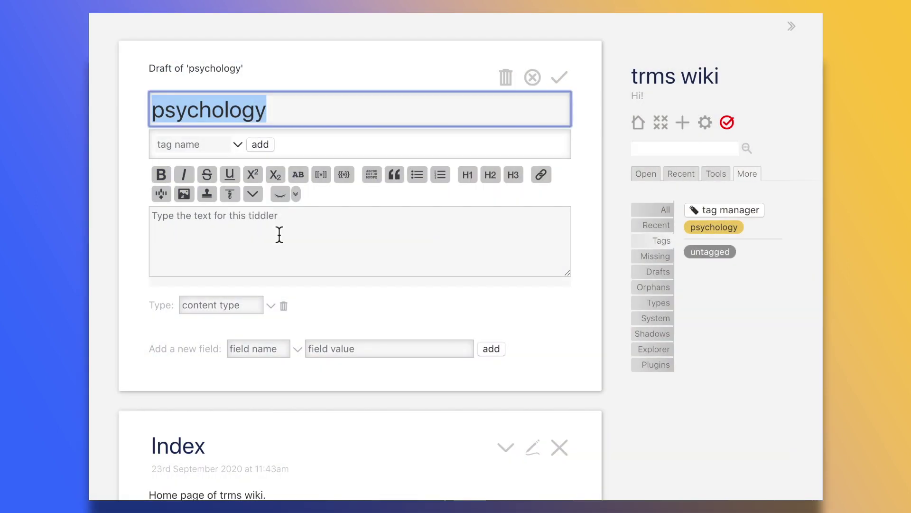
Look at the preview types and the extra heading levels available in the psychology draft's editor in TiddlyWiki.
{"action": "left_click", "coordinate": [297, 194]}
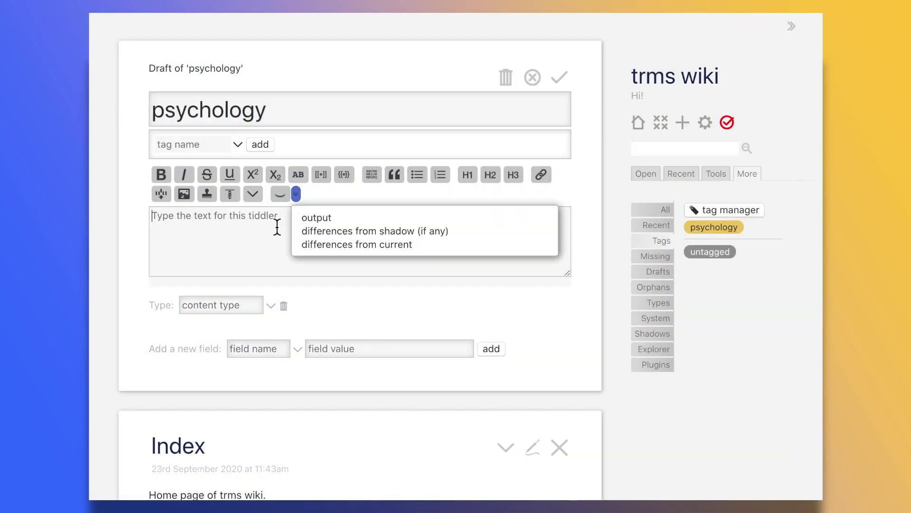
{"action": "left_click", "coordinate": [254, 198]}
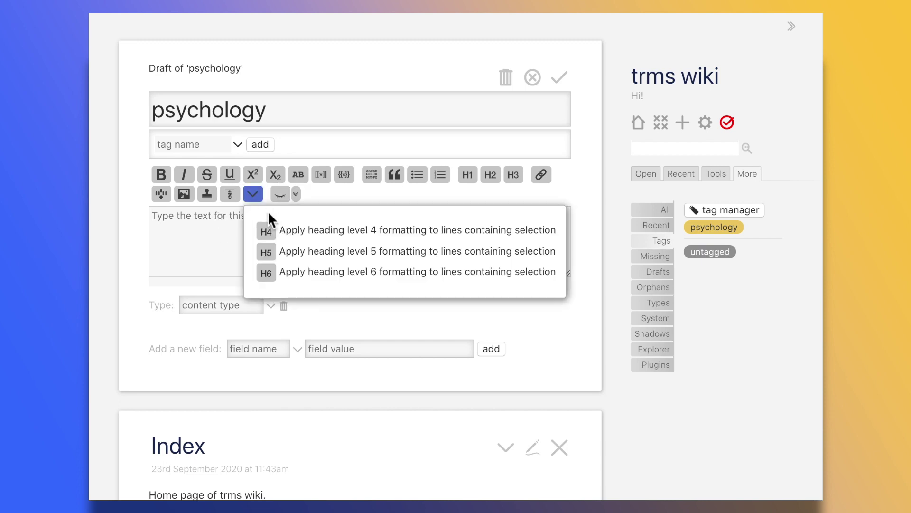
{"action": "left_click", "coordinate": [263, 198]}
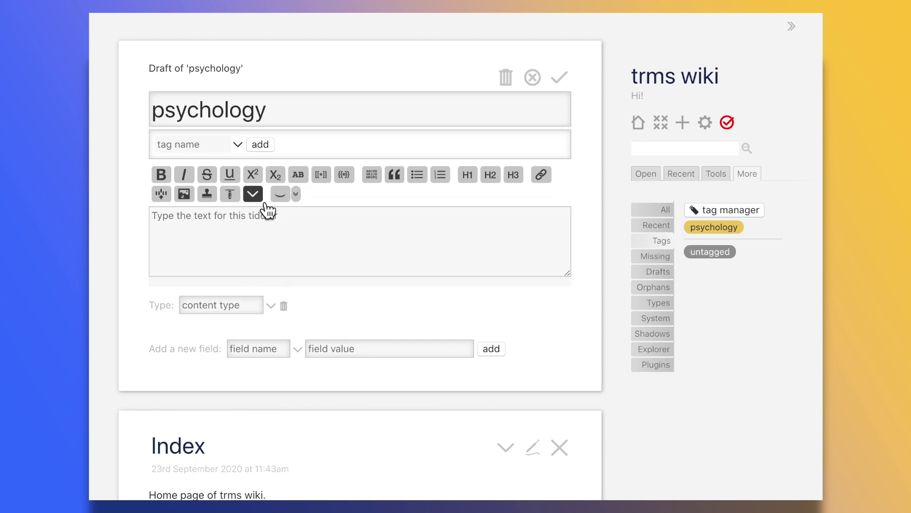
Insert the "List of tiddlers by tag" snippet into the psychology tiddler and select its "task" tag placeholder.
{"action": "left_click", "coordinate": [206, 193]}
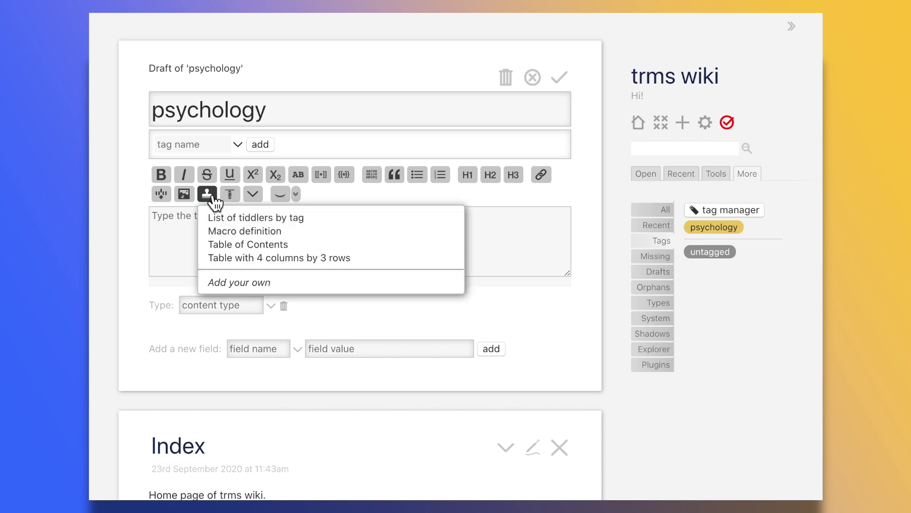
{"action": "left_click", "coordinate": [244, 217]}
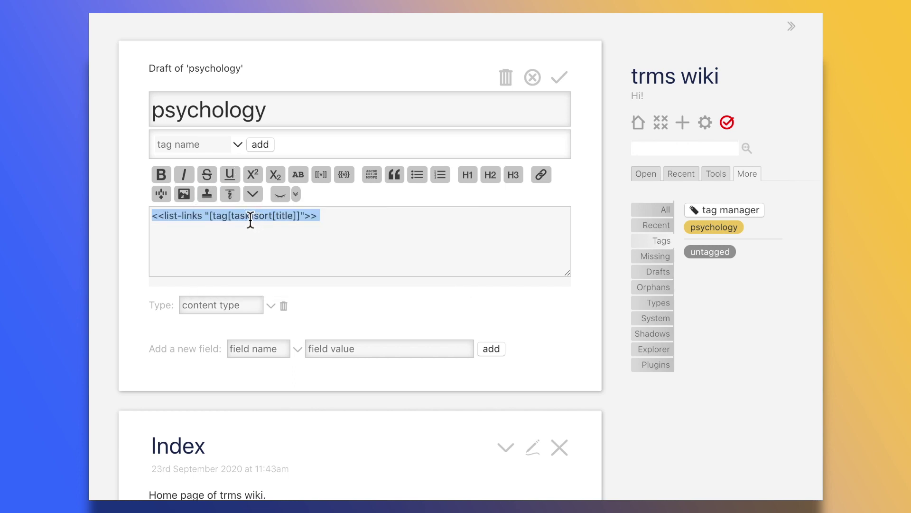
{"action": "double_click", "coordinate": [239, 218]}
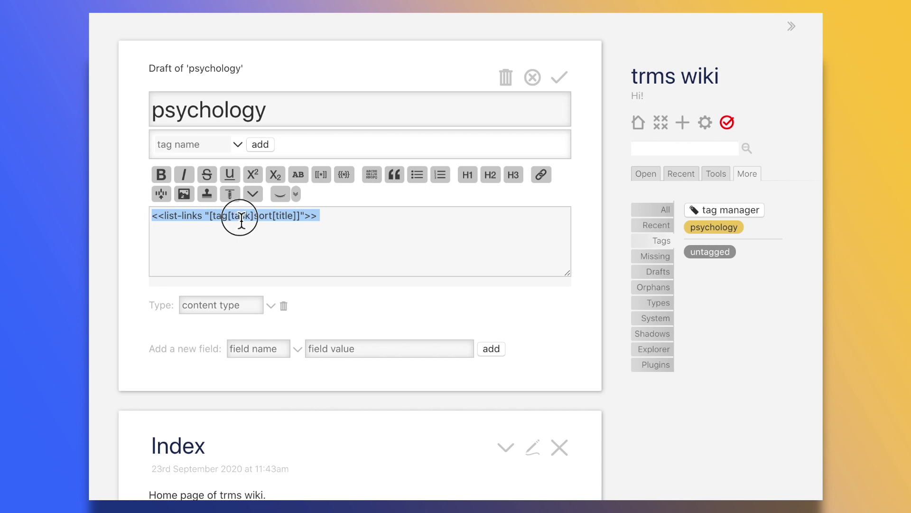